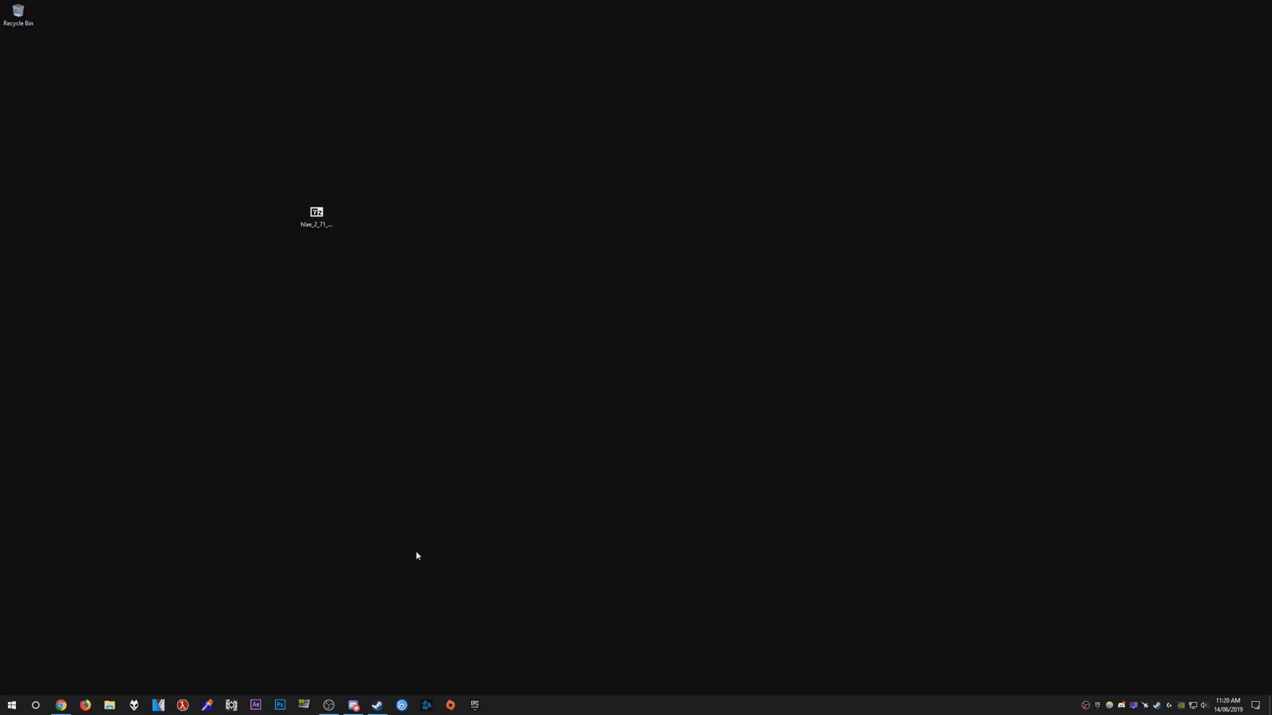
# Check the current HLAE 2.71.0 release on the advancedfx.org download page.
pyautogui.click(61, 705)
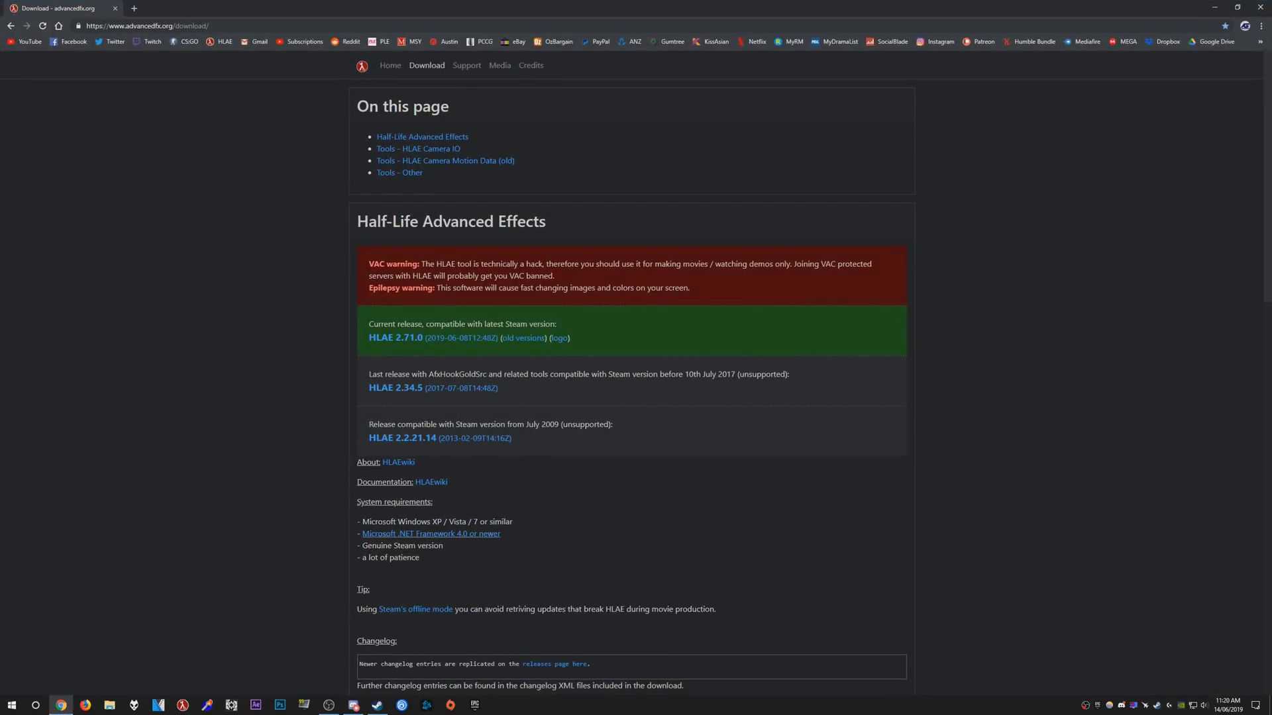
pyautogui.moveTo(355, 336); pyautogui.dragTo(547, 339)
pyautogui.click(619, 374)
pyautogui.click(1260, 6)
# Extract the HLAE 2.71.0 archive with 7-Zip into its own hlae_2_71_0 folder on the desktop.
pyautogui.click(329, 216)
pyautogui.rightClick(329, 216)
pyautogui.moveTo(366, 231)
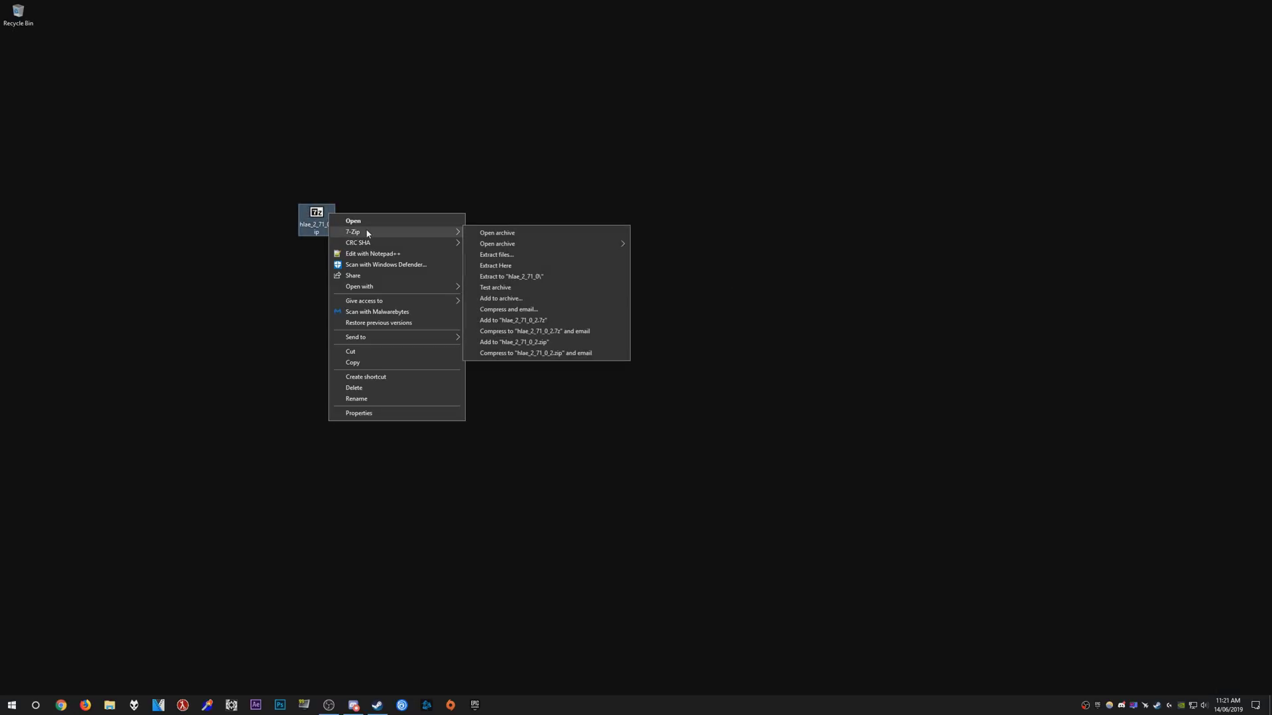
pyautogui.click(524, 277)
pyautogui.moveTo(19, 53); pyautogui.dragTo(401, 268)
# Start HLAE from the extracted hlae_2_71_0 folder and allow automatic update checks.
pyautogui.doubleClick(401, 267)
pyautogui.scroll(-10, 477, 370)
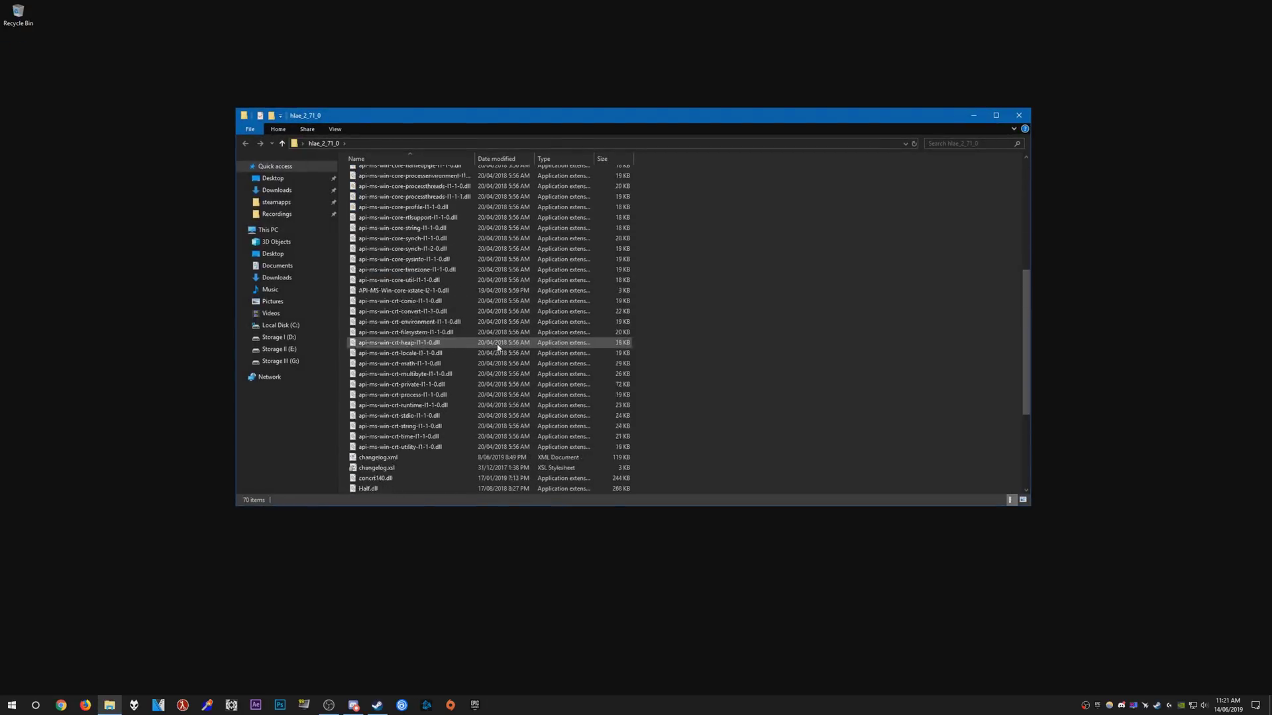
pyautogui.click(367, 406)
pyautogui.doubleClick(366, 407)
pyautogui.click(1019, 115)
pyautogui.moveTo(200, 118); pyautogui.dragTo(283, 149)
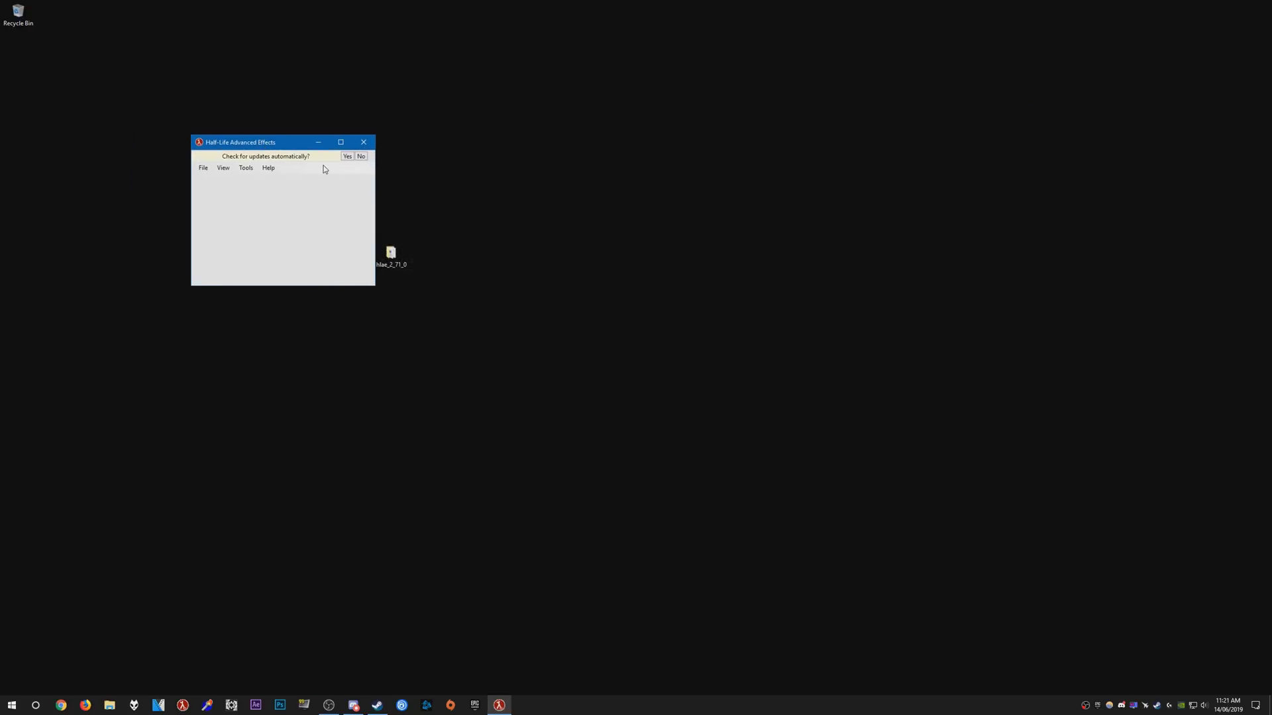
pyautogui.click(346, 156)
# Open HLAE's CS:GO launch settings and select csgo.exe from the Counter-Strike Global Offensive folder as the game file.
pyautogui.click(203, 155)
pyautogui.click(207, 166)
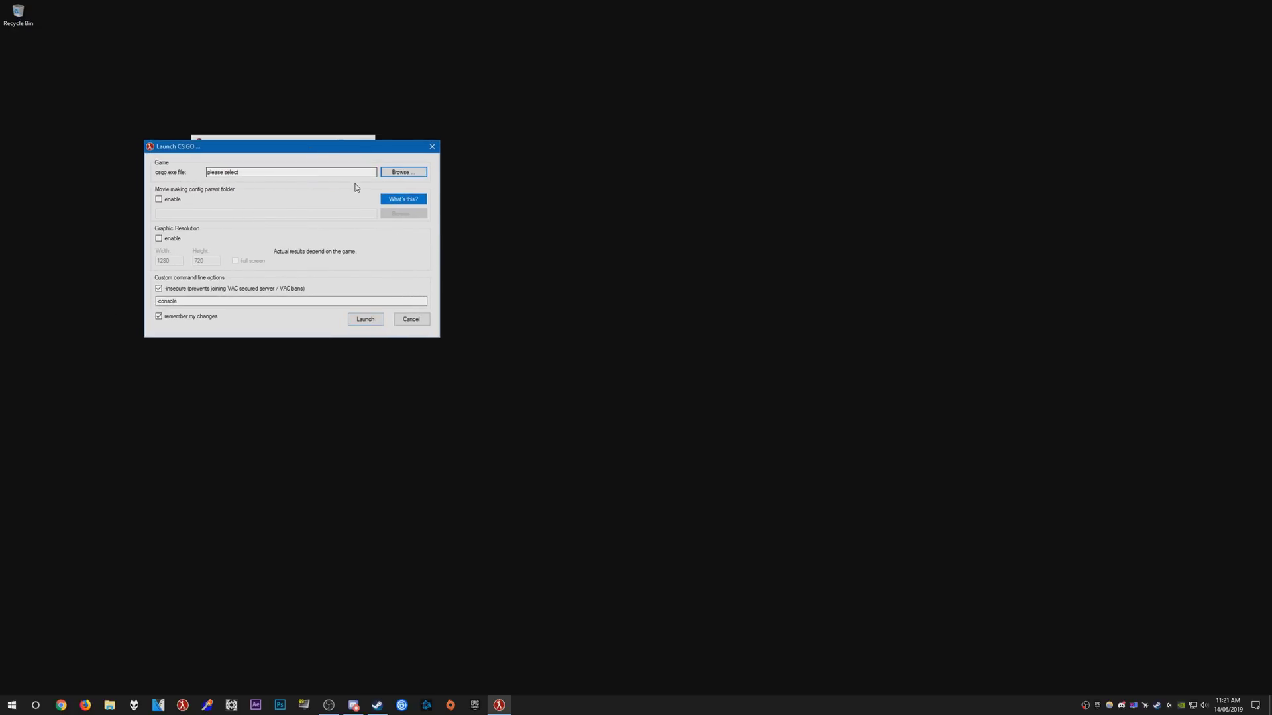
pyautogui.click(406, 172)
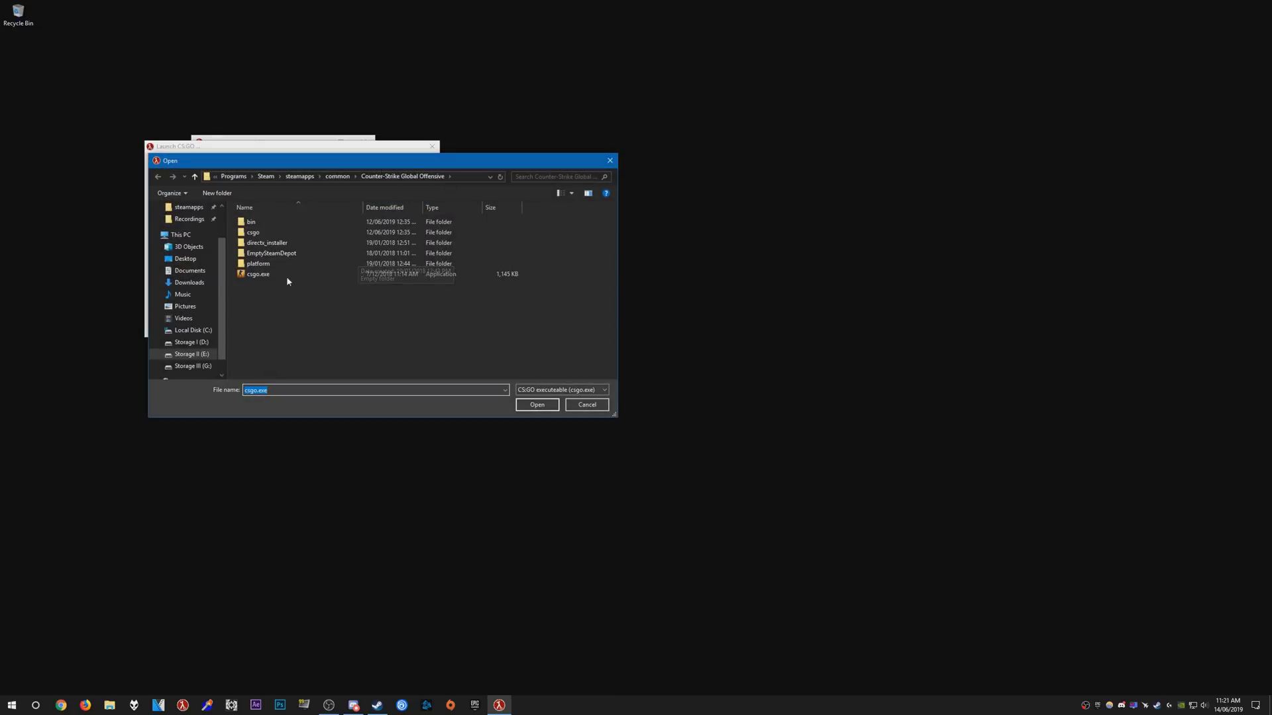
pyautogui.click(257, 275)
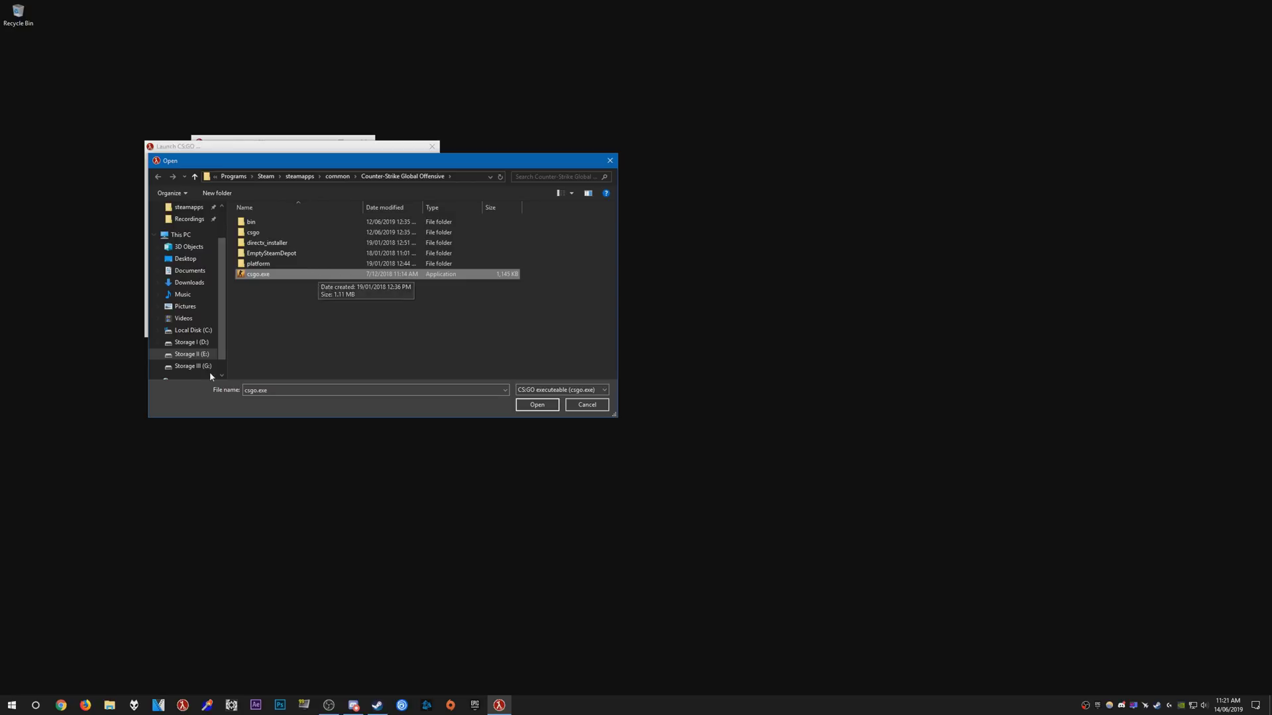
pyautogui.doubleClick(284, 275)
# Leave the movie config folder disabled, enable a custom graphic resolution with a width of 1920, and launch the game.
pyautogui.click(159, 200)
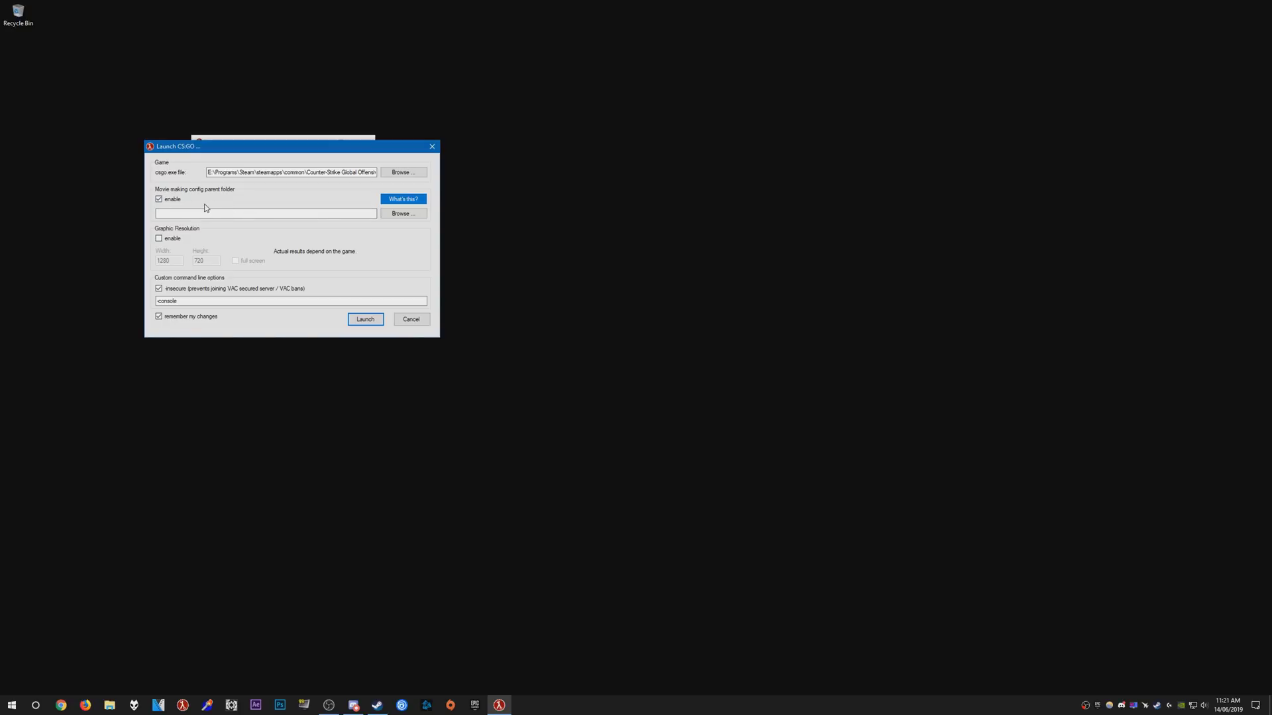
pyautogui.click(165, 200)
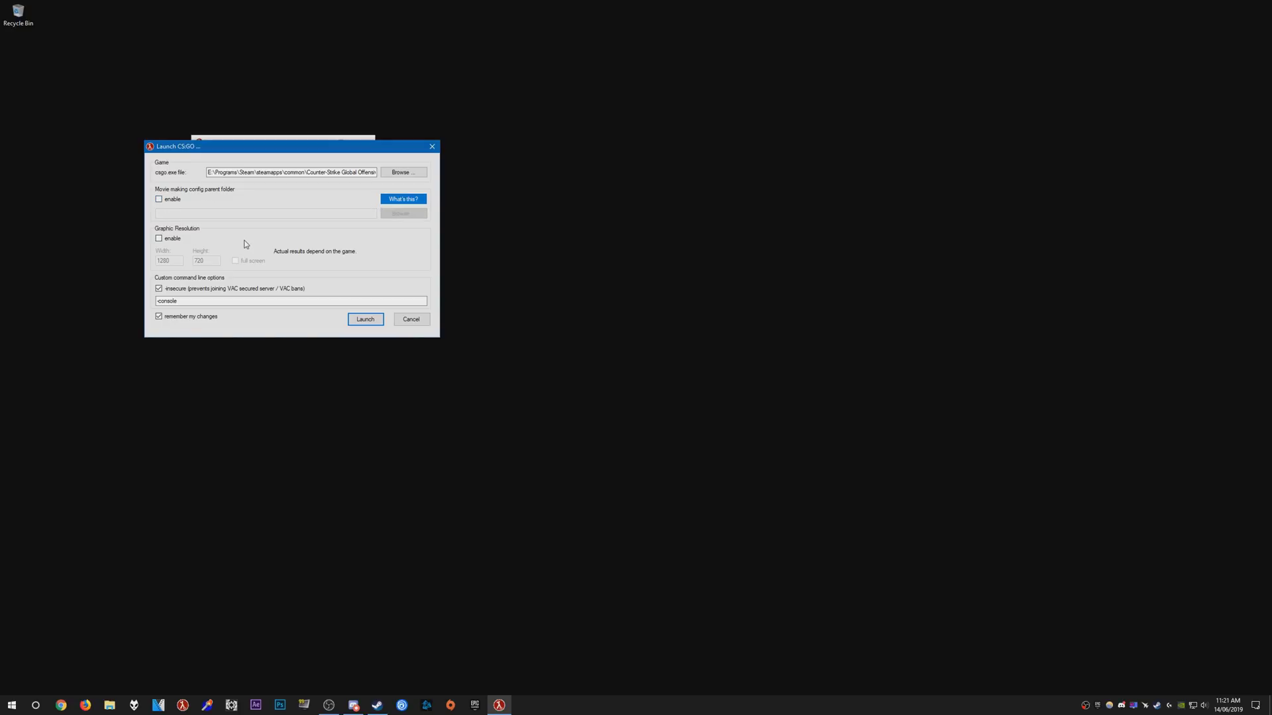
pyautogui.click(171, 240)
pyautogui.press('Tab')
pyautogui.write('1920')
pyautogui.press('Tab')
pyautogui.write('81')
pyautogui.click(365, 320)
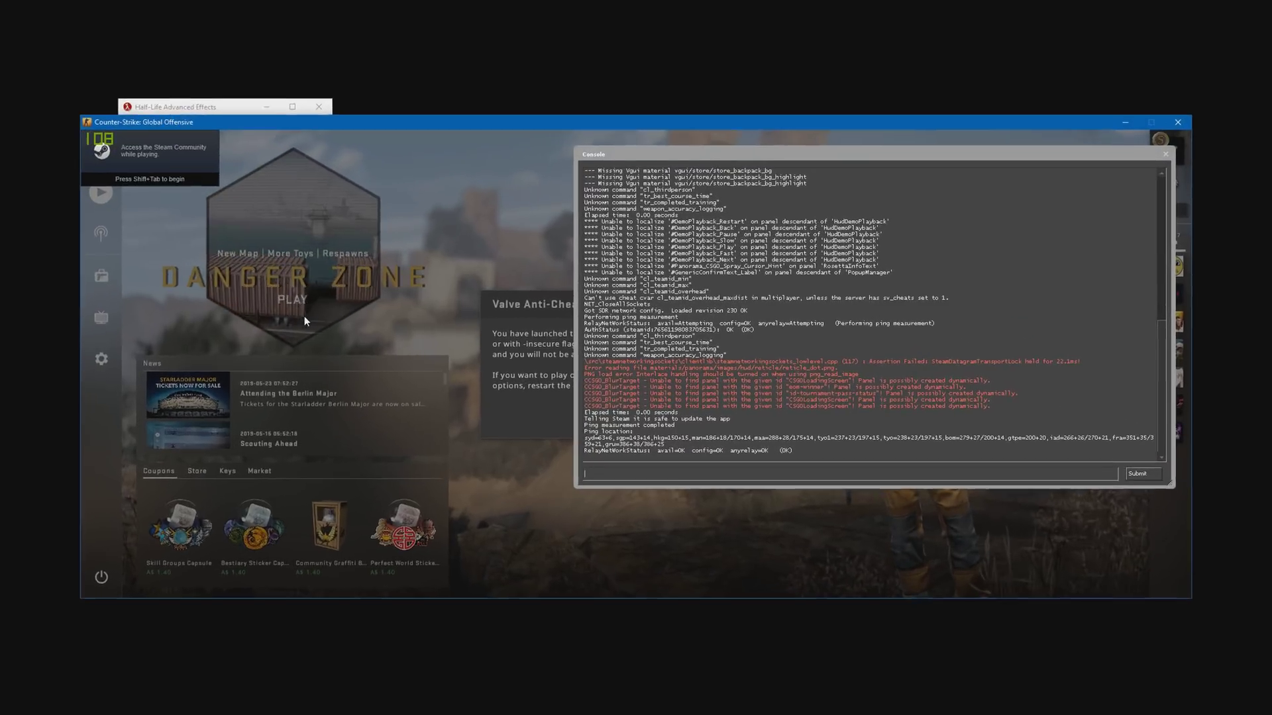
# Dismiss the Valve Anti-Cheat notice and load a demo file through the demo playback controls.
pyautogui.press('`')
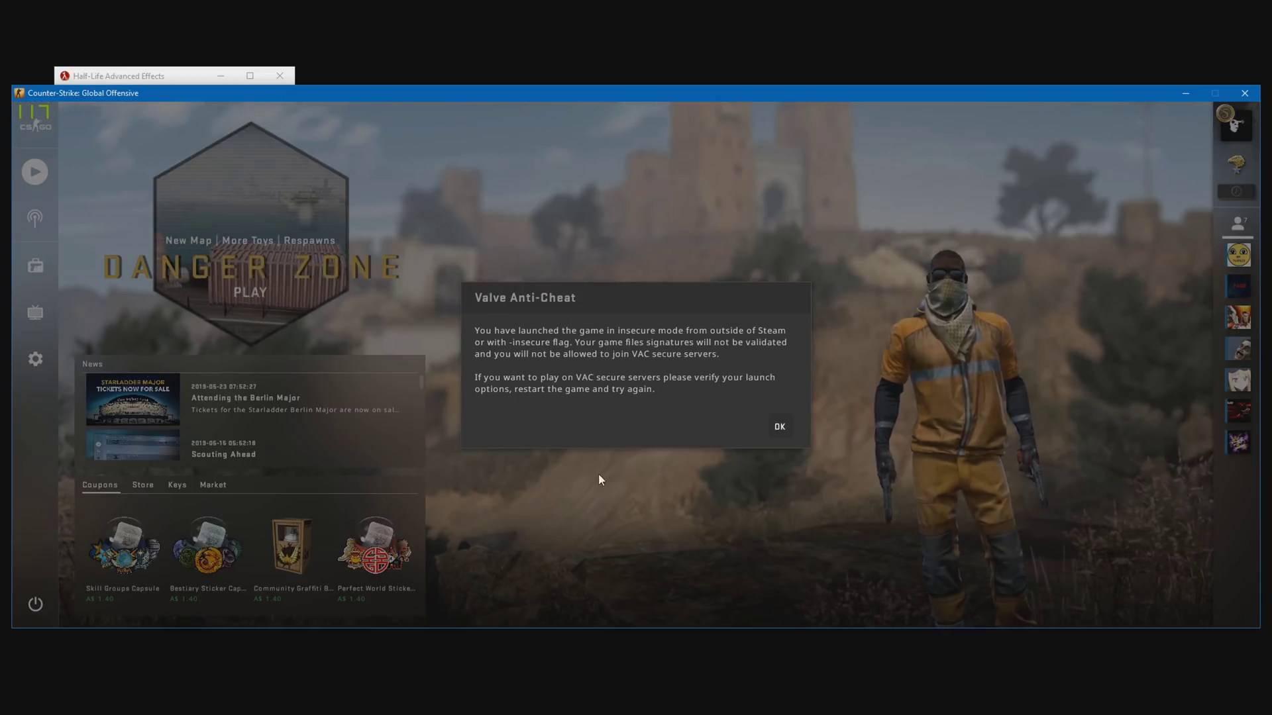
pyautogui.click(779, 427)
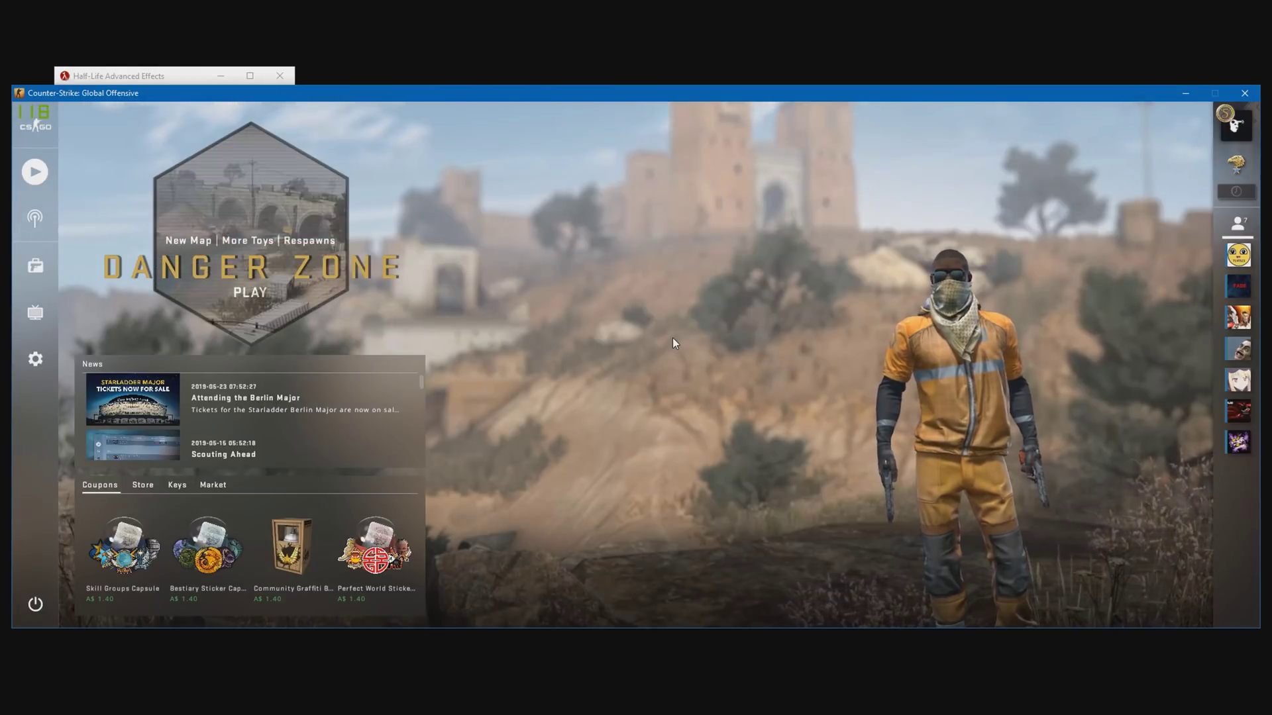
pyautogui.hotkey('shift', 'F2')
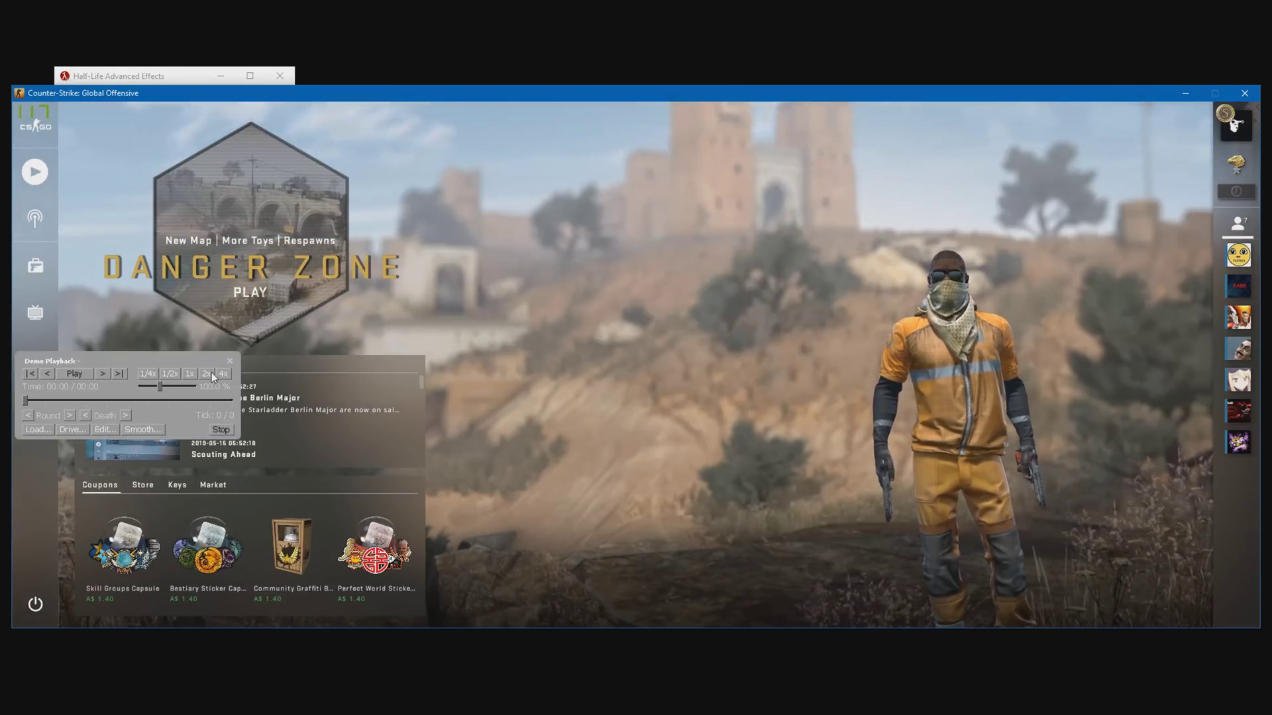
pyautogui.moveTo(140, 360); pyautogui.dragTo(166, 381)
pyautogui.click(75, 452)
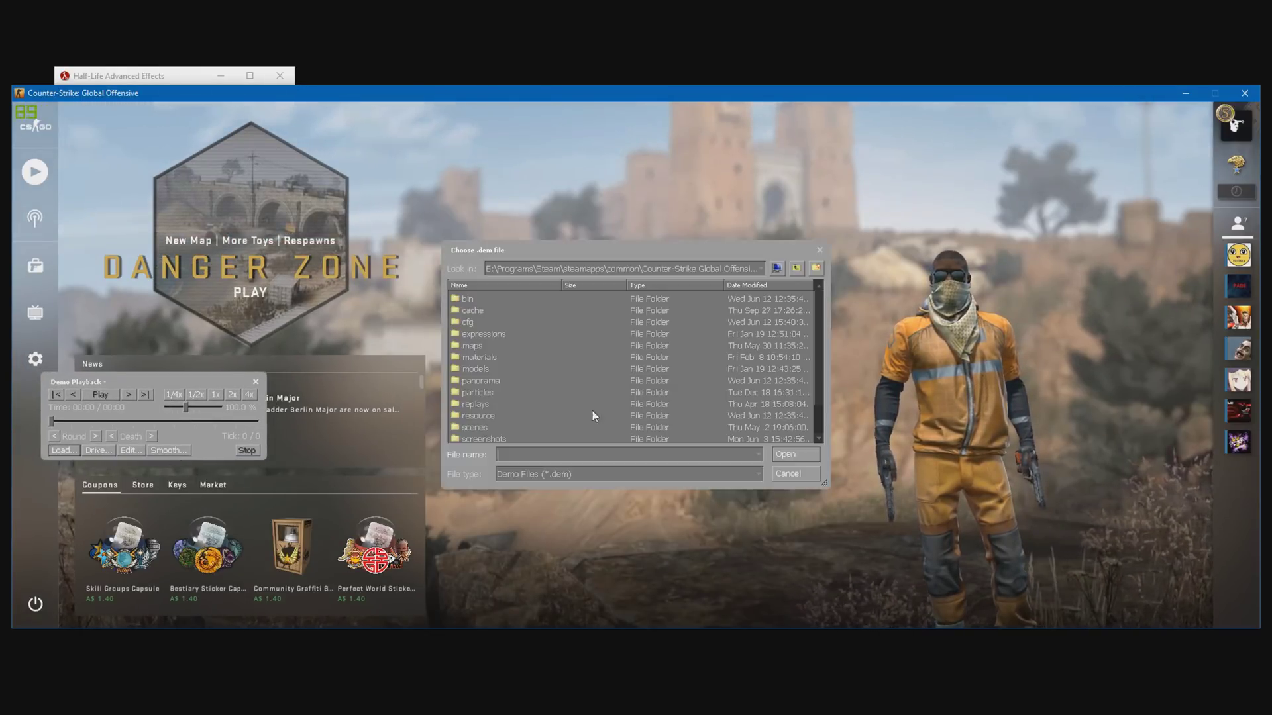
pyautogui.scroll(1, 638, 403)
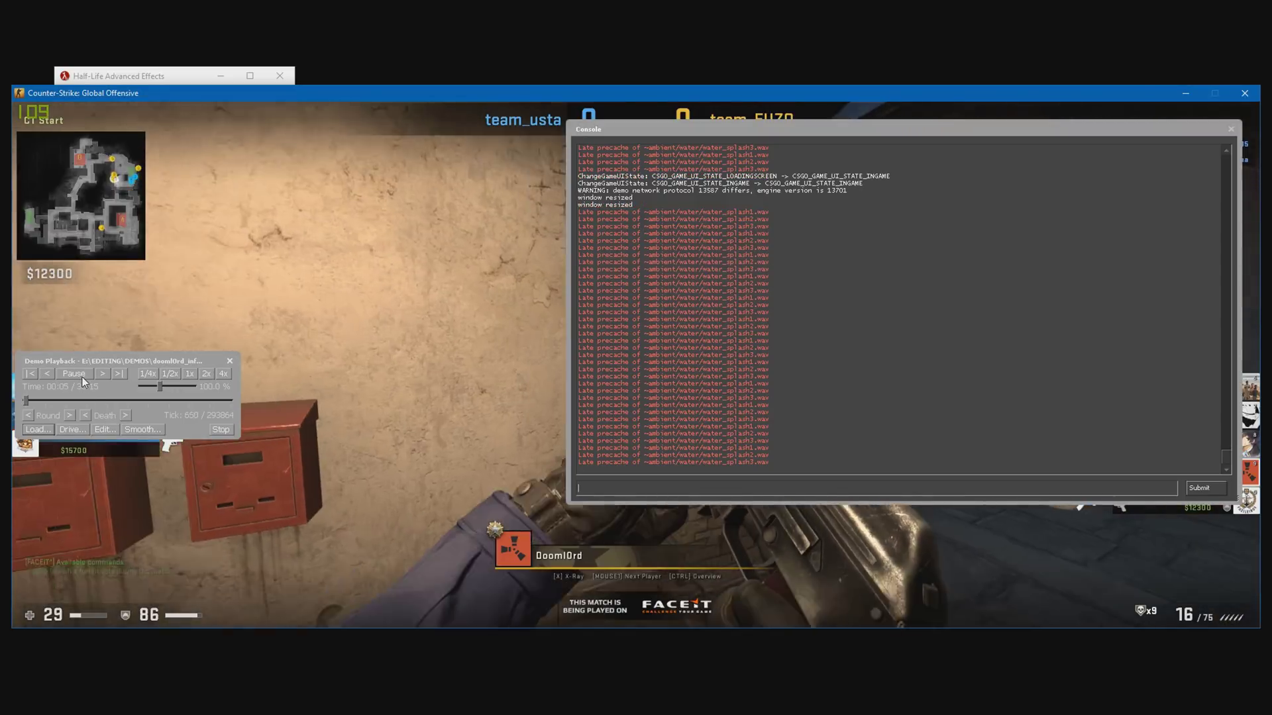
# Pause the demo and hide the playback controls and console to view the match.
pyautogui.click(74, 374)
pyautogui.click(230, 362)
pyautogui.press('`')
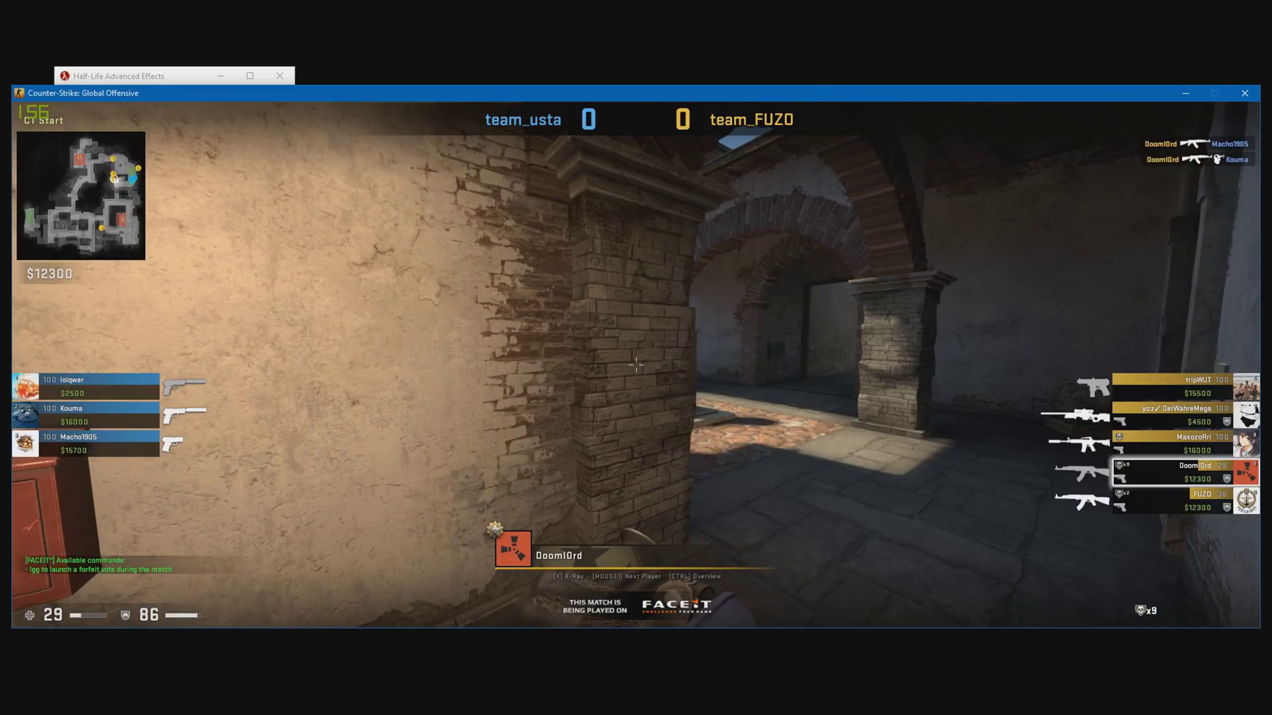
pyautogui.click(636, 364)
pyautogui.rightClick(636, 365)
pyautogui.press('`')
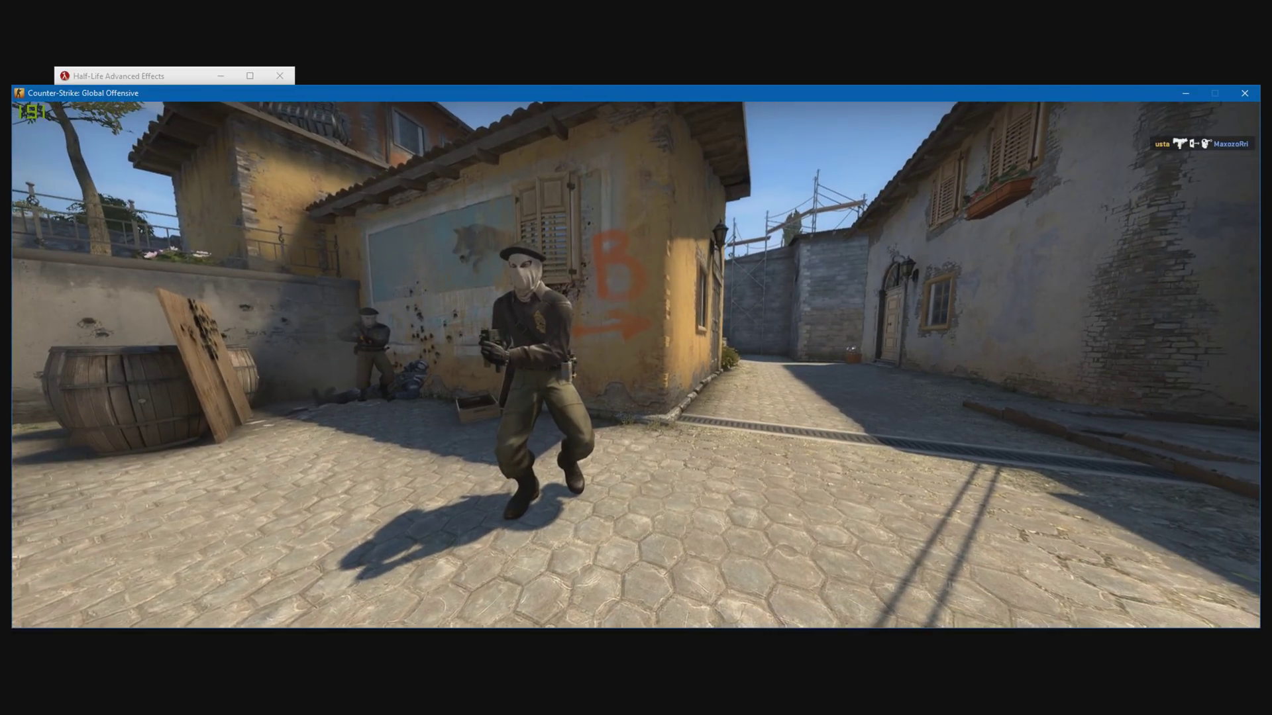
# Add a baseFx stream named test with the console command mirv_streams add baseFx test.
pyautogui.press('`')
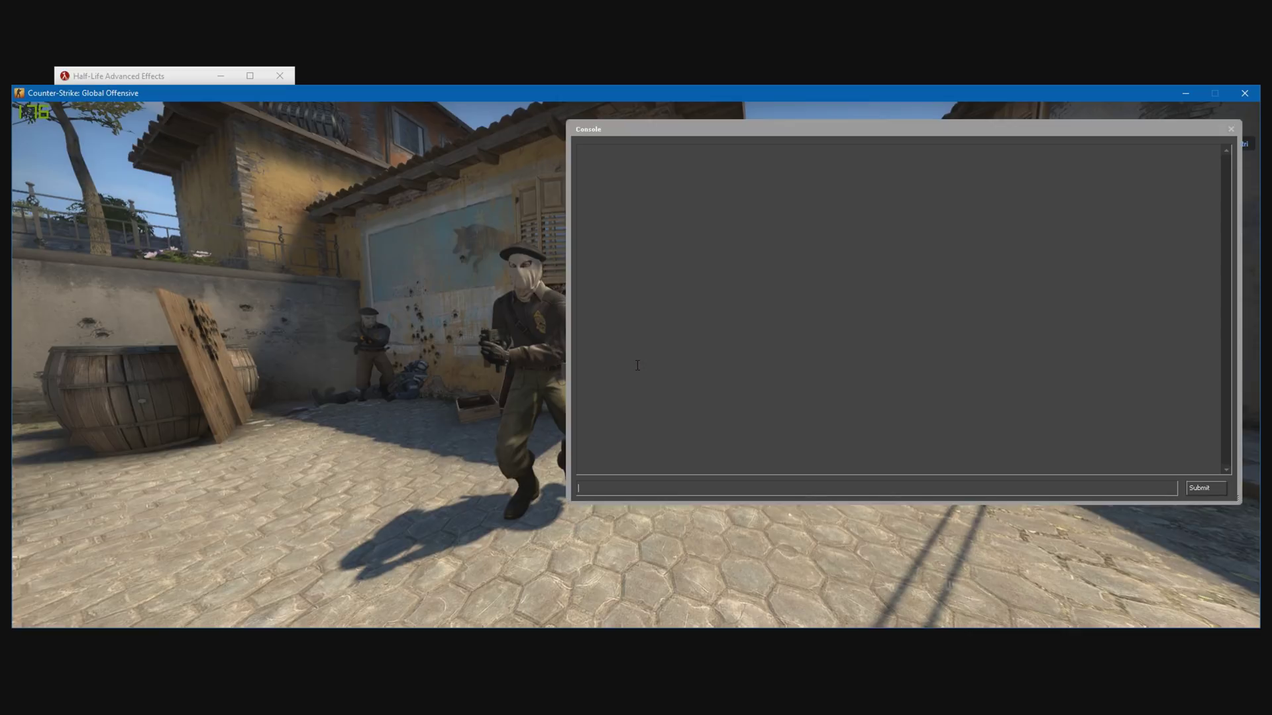
pyautogui.write('mirv_streams add')
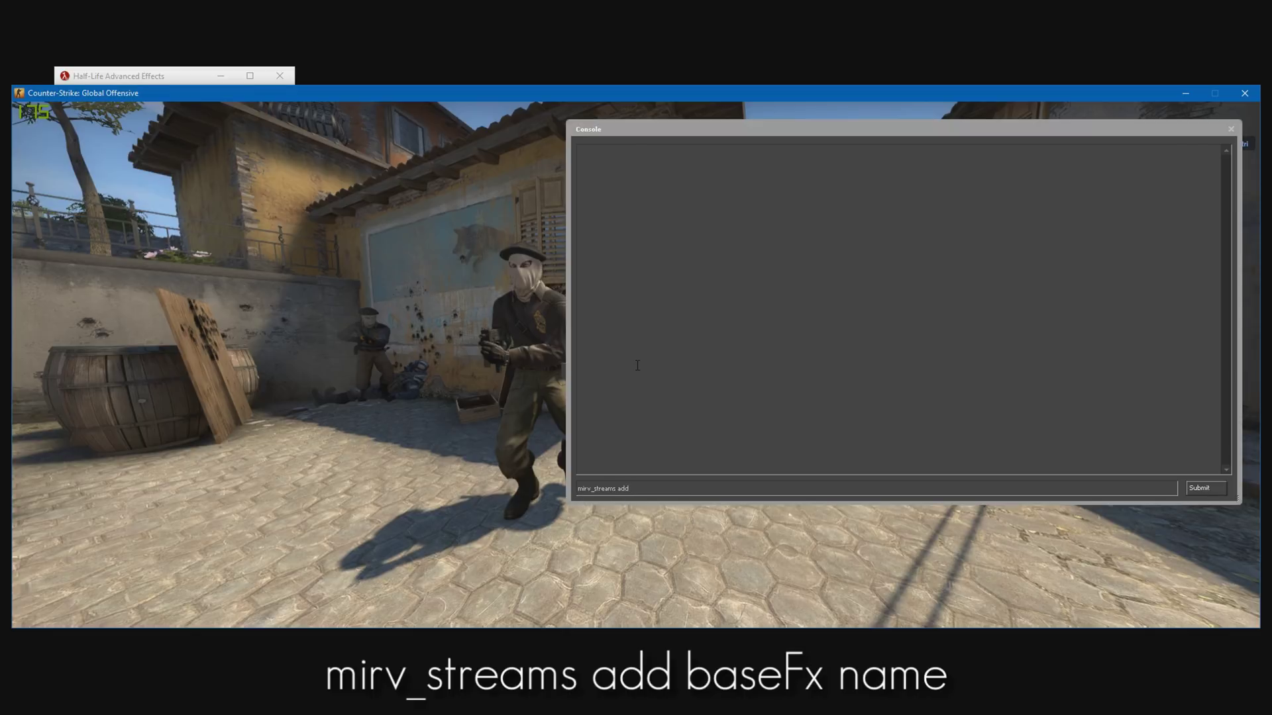
pyautogui.write(' baseFx test')
pyautogui.press('Return')
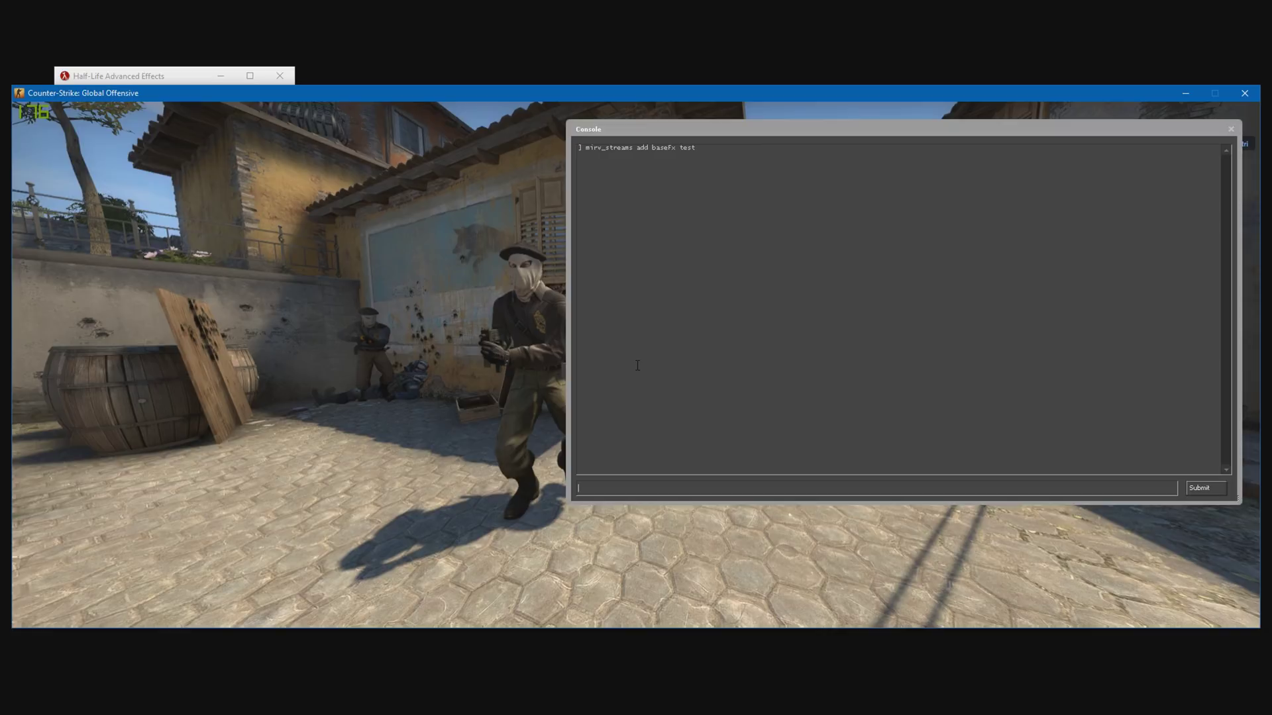
# Preview the new stream with the console command mirv_streams preview test.
pyautogui.write('mirv_strea')
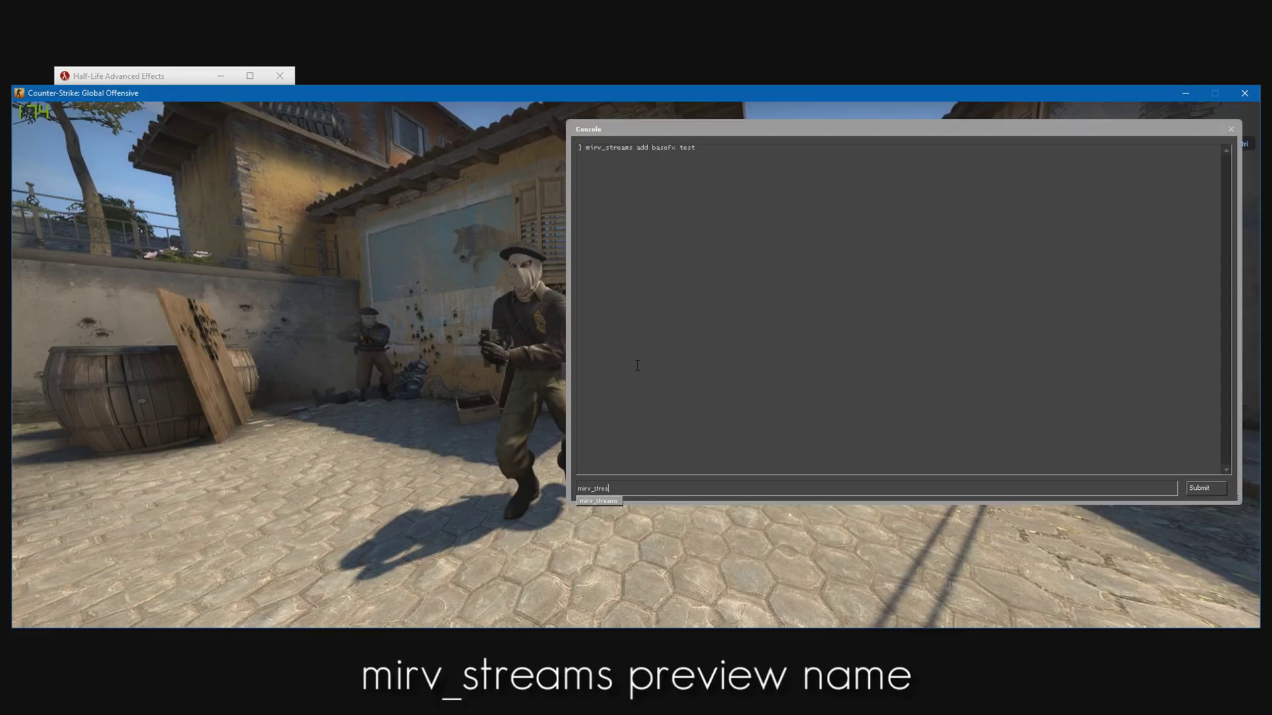
pyautogui.write('ms preview test')
pyautogui.press('Return')
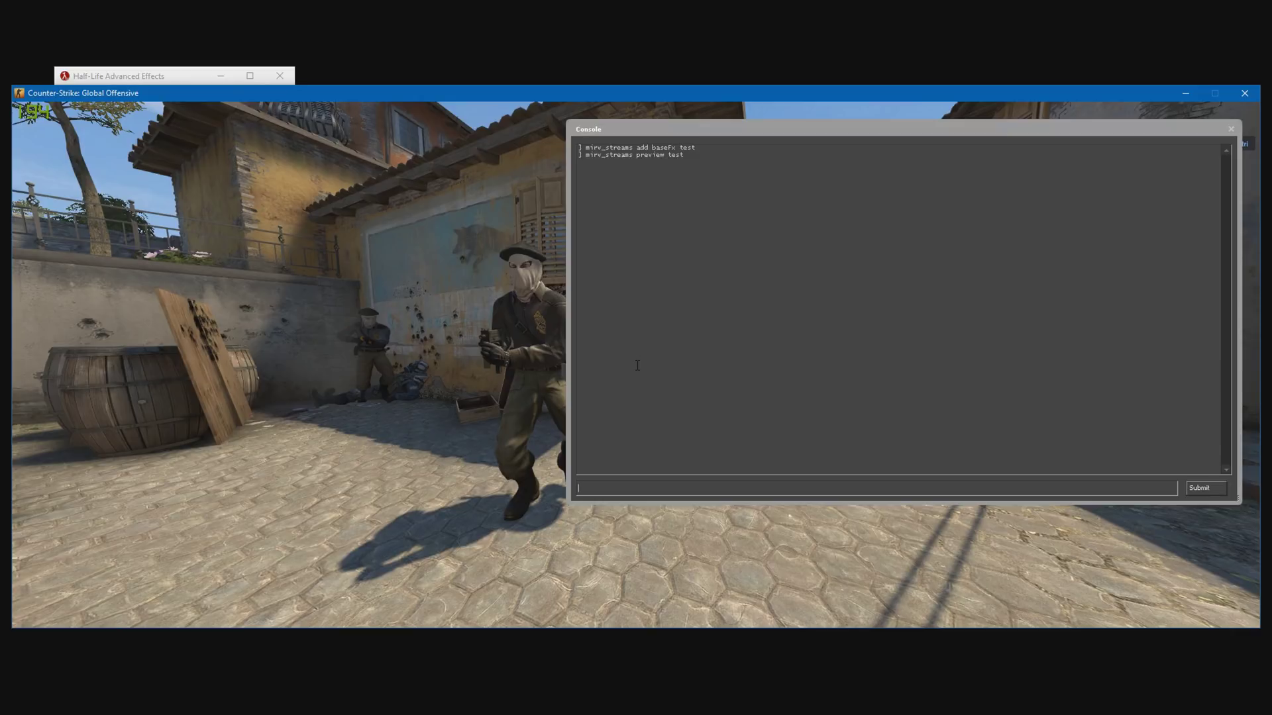
pyautogui.press('`')
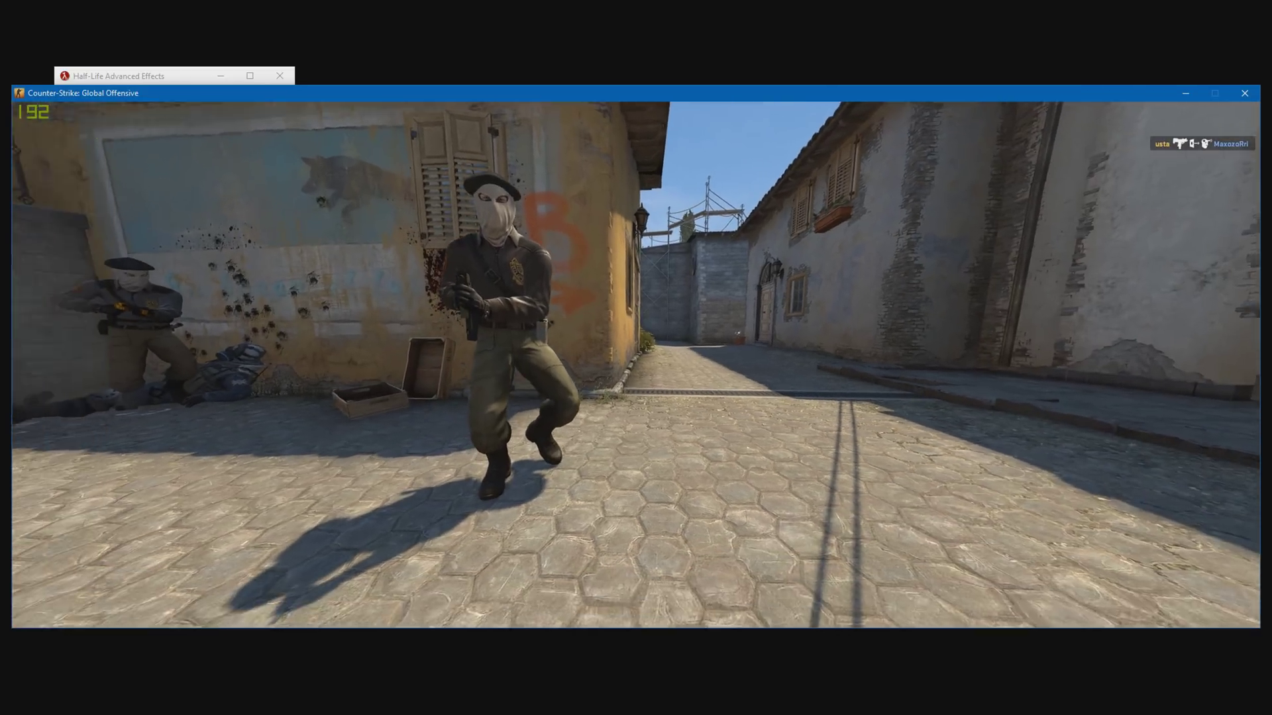
# List the picker options of the test stream with mirv_streams edit test picker.
pyautogui.press('`')
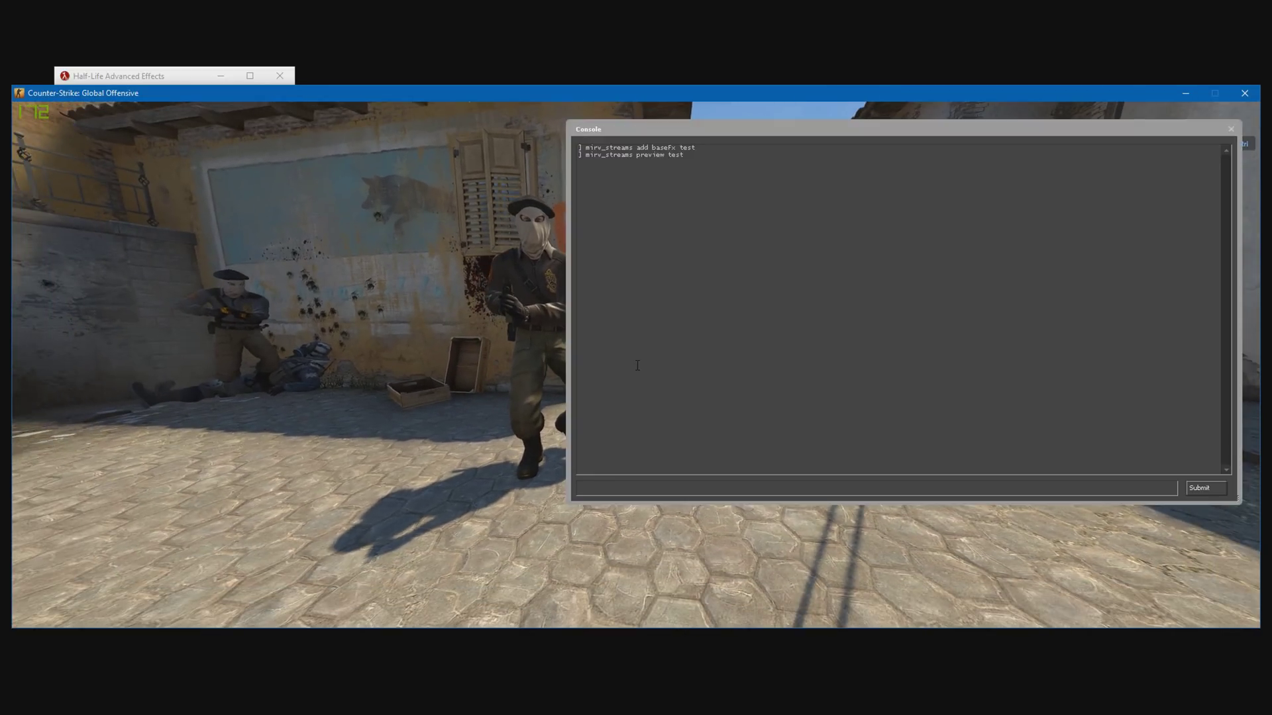
pyautogui.write('mirv_streams edit')
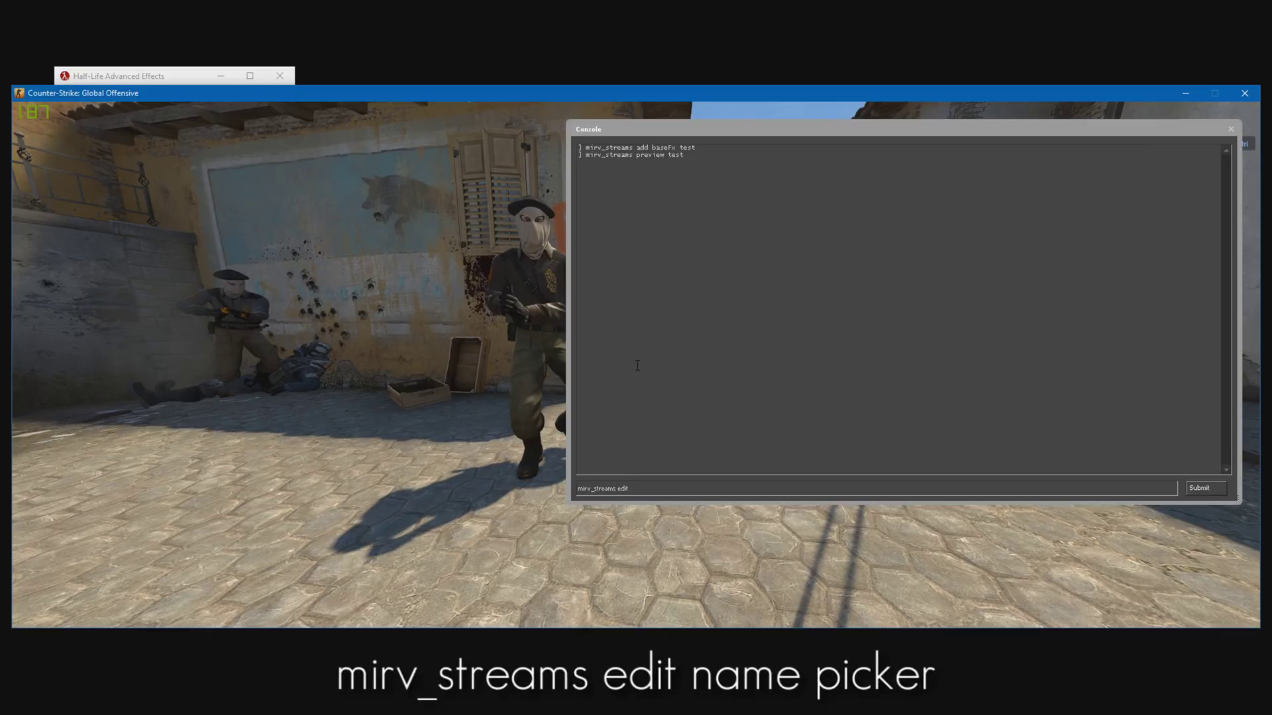
pyautogui.write(' test picker')
pyautogui.press('Return')
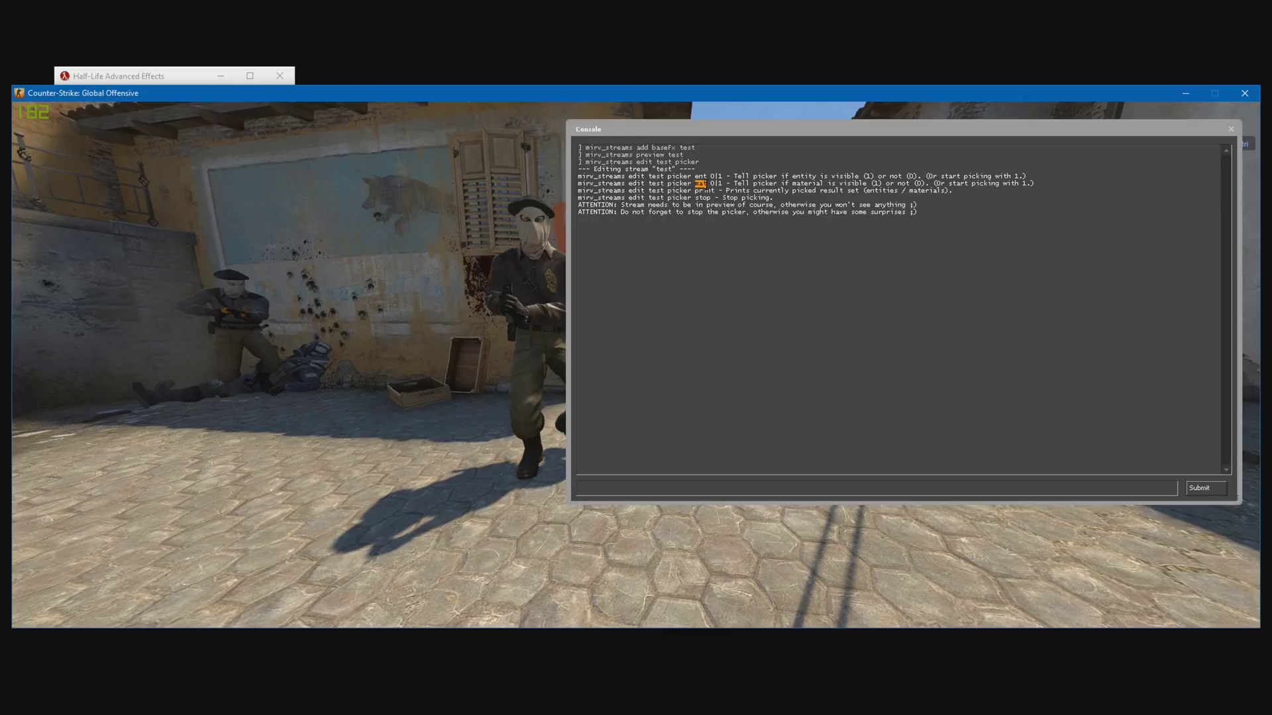
pyautogui.press('`')
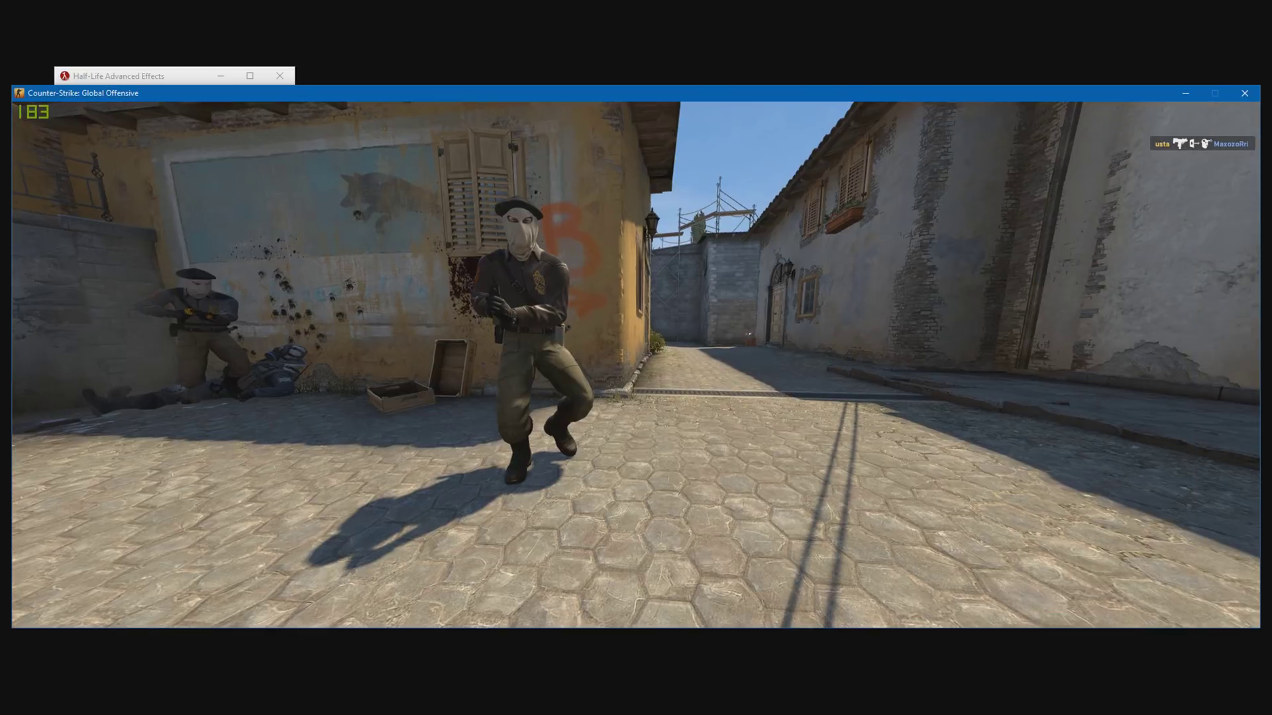
# Isolate the foreground player's entity by running mirv_streams edit test picker ent with the values 1, 0 and 1.
pyautogui.press('`')
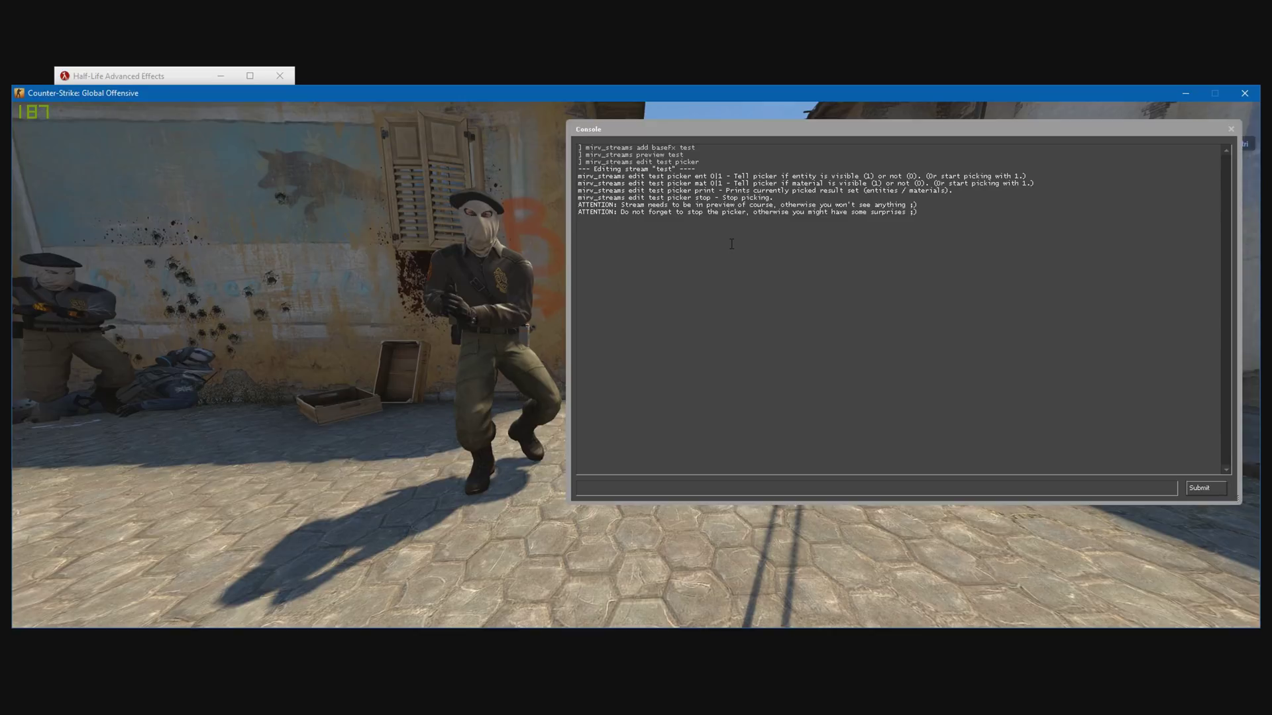
pyautogui.write('mirv_str')
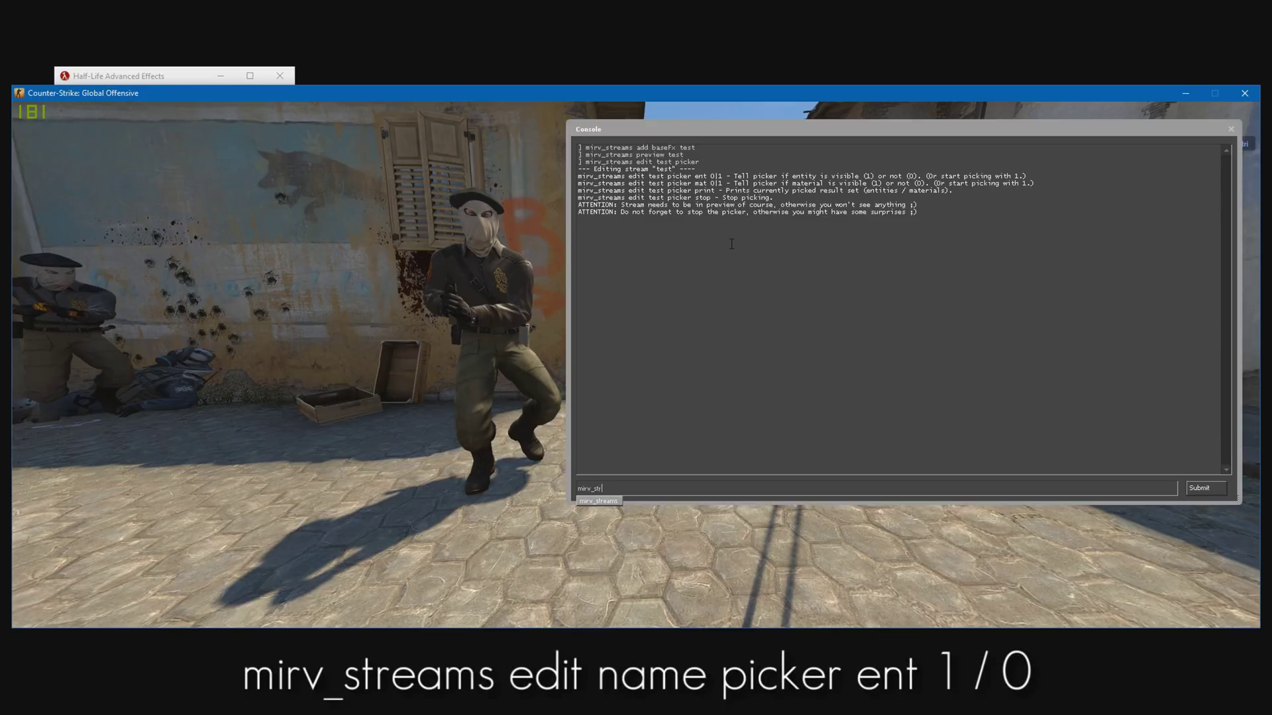
pyautogui.write('eams edit test picker ent ')
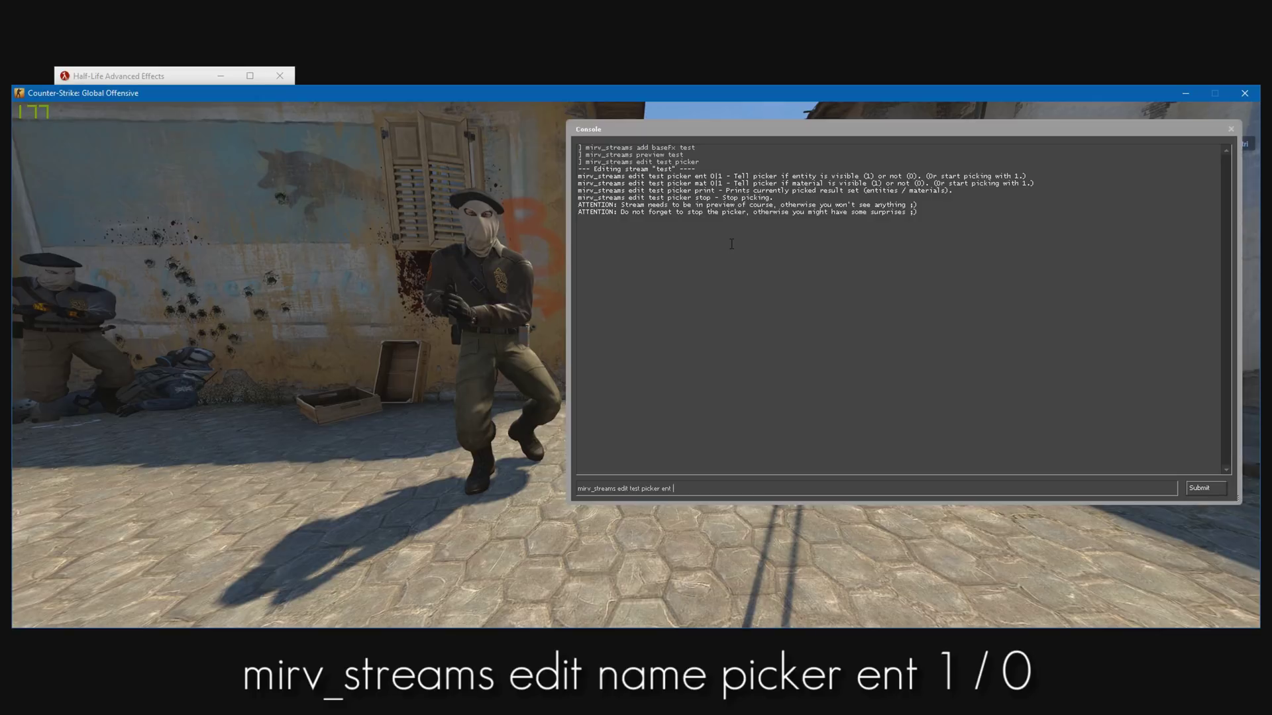
pyautogui.write('1')
pyautogui.press('Return')
pyautogui.press('Up')
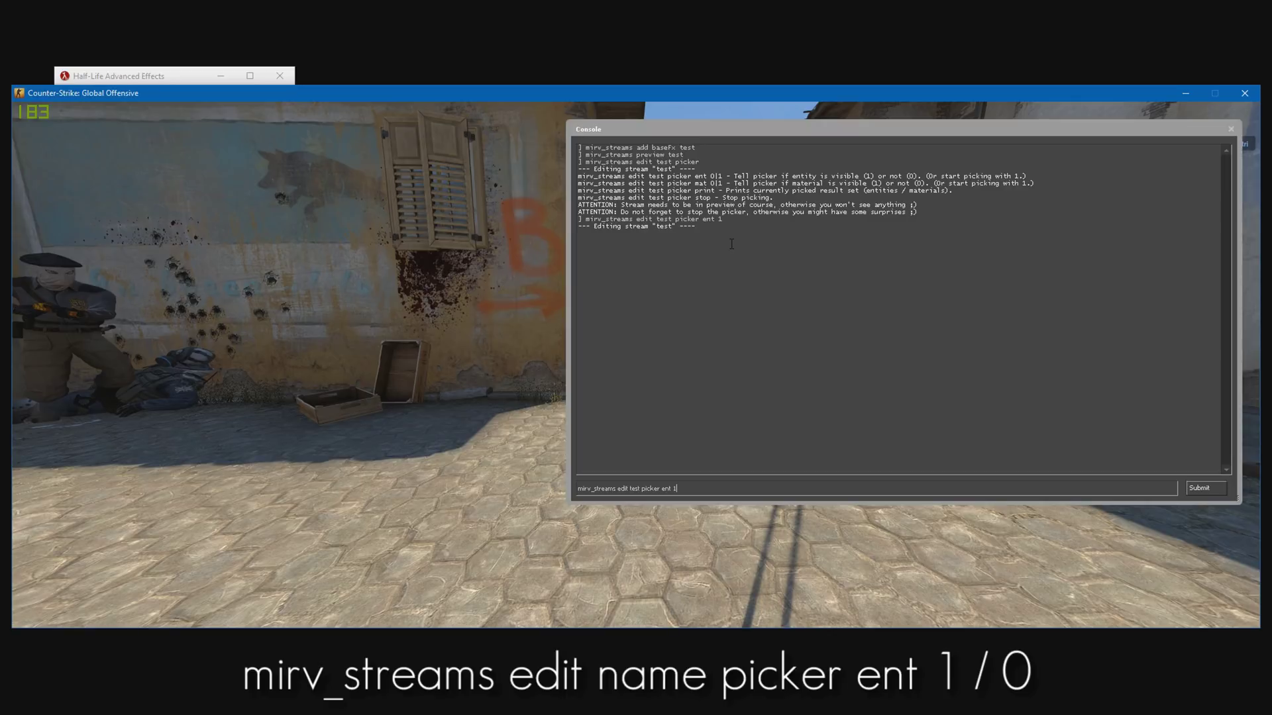
pyautogui.press('Return')
pyautogui.press('Up')
pyautogui.press('Return')
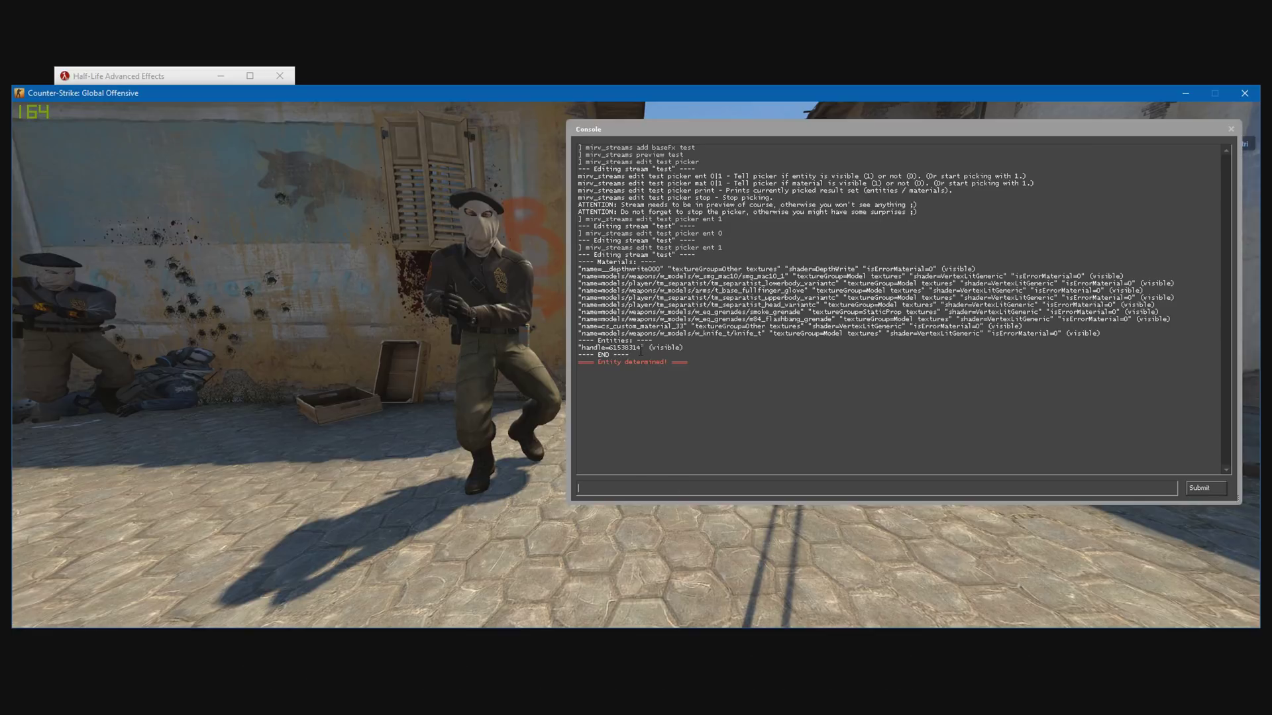
# Examine the picked entity's handle in the console and stop the picker with mirv_streams edit test picker stop.
pyautogui.moveTo(641, 349); pyautogui.dragTo(581, 348)
pyautogui.click(643, 353)
pyautogui.moveTo(581, 349); pyautogui.dragTo(684, 348)
pyautogui.click(679, 363)
pyautogui.write('mirv_s')
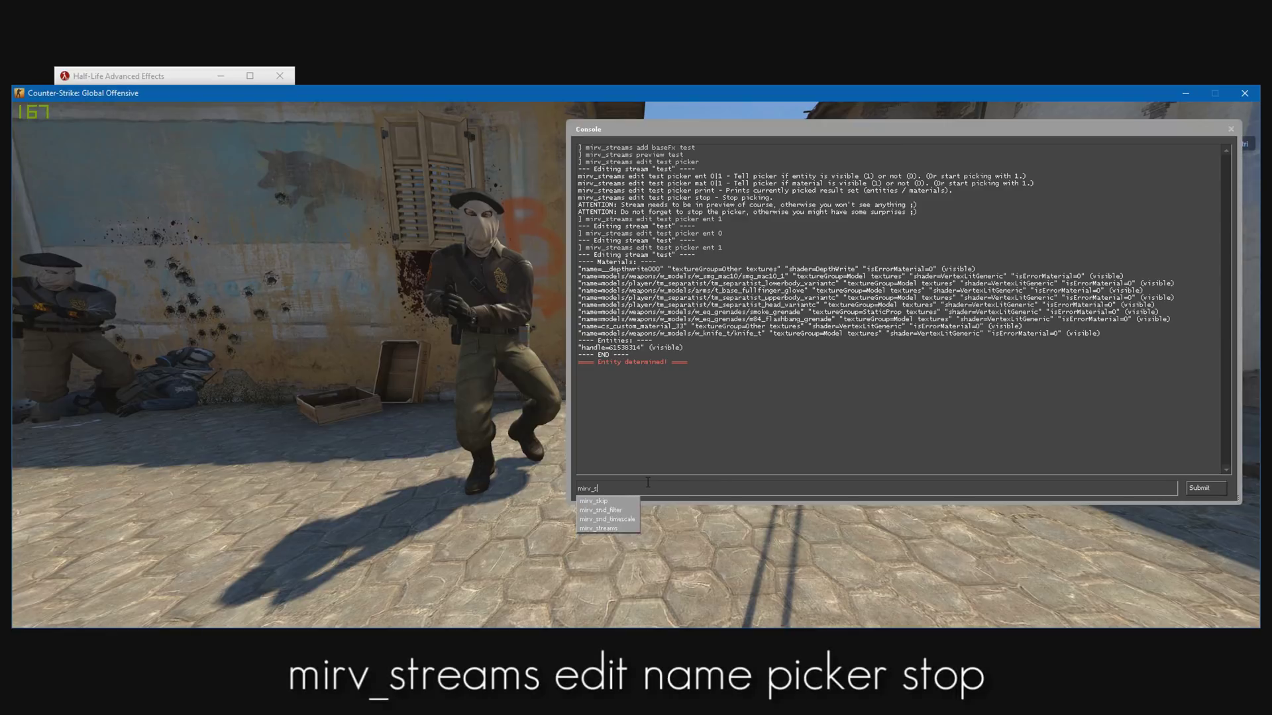
pyautogui.write('treams edit test picker stop')
pyautogui.press('Return')
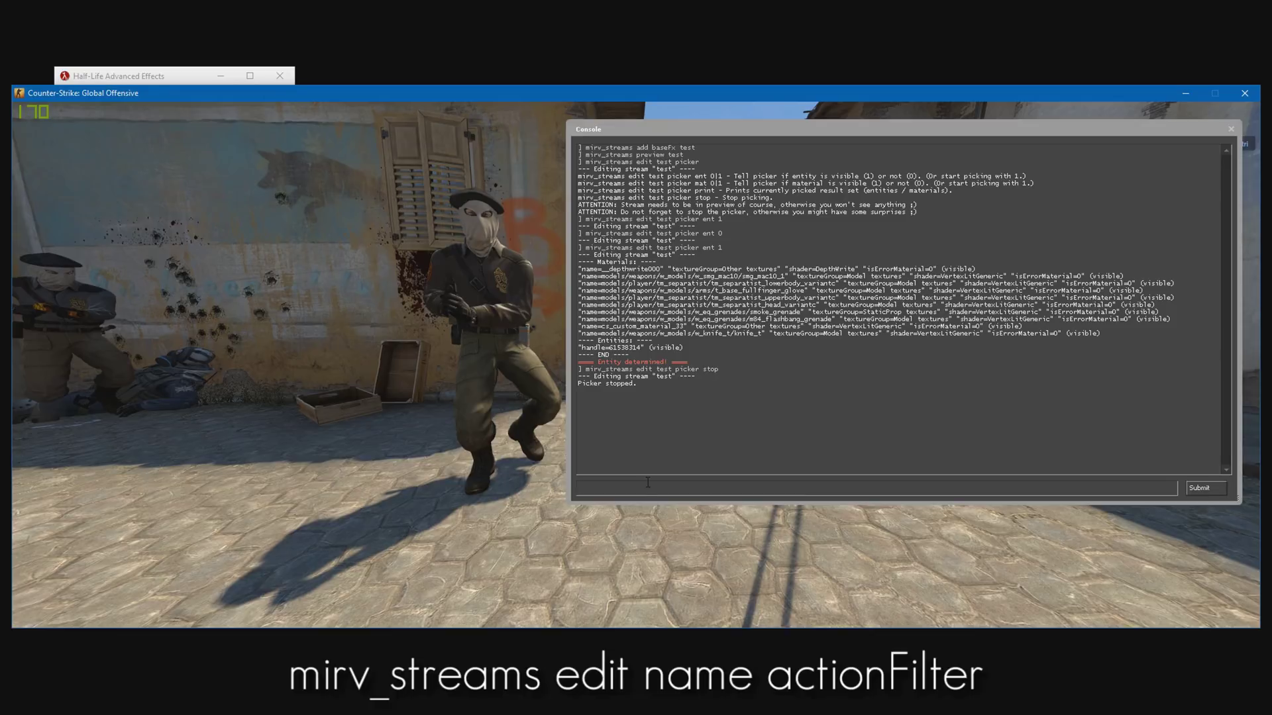
# List the action filter options of the test stream with mirv_streams edit test actionFilter.
pyautogui.write('mirv_streams edit test actionFilter')
pyautogui.press('Return')
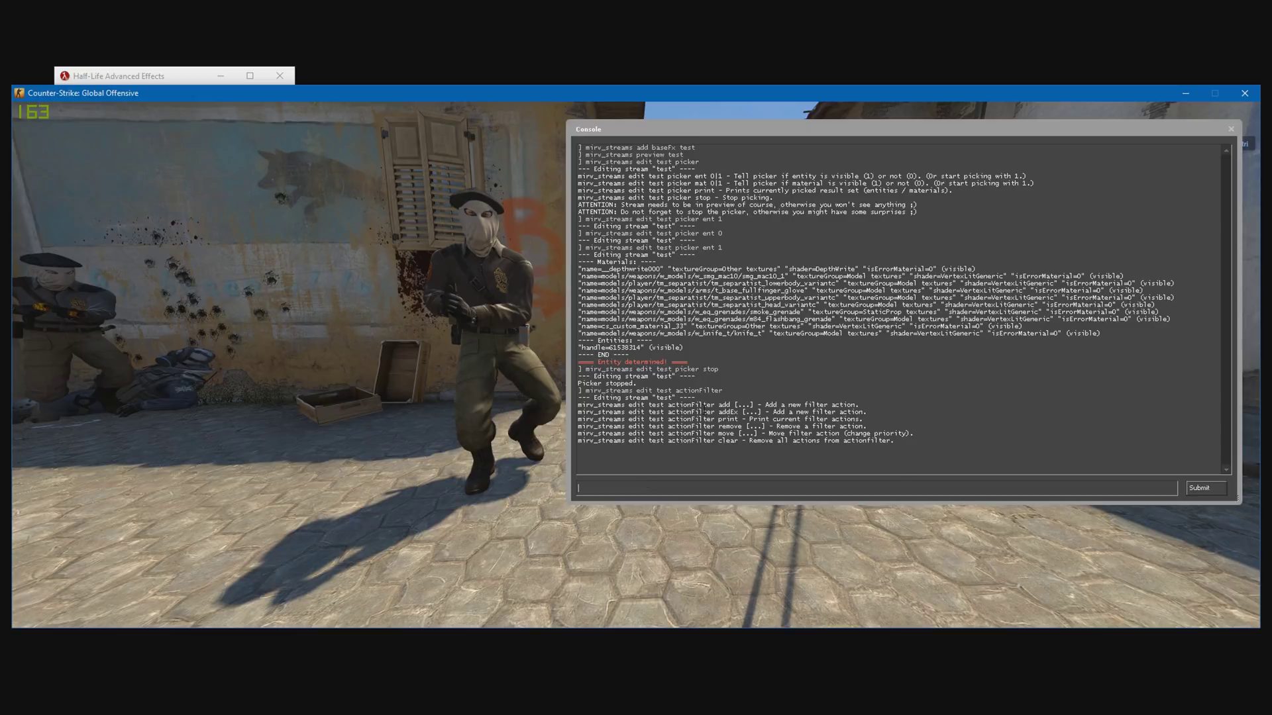
pyautogui.moveTo(679, 411); pyautogui.dragTo(740, 411)
# Hide the picked player by running mirv_streams edit test actionFilter addEx "handle=61538314" "action=noDraw".
pyautogui.click(721, 484)
pyautogui.press('Up')
pyautogui.write('add')
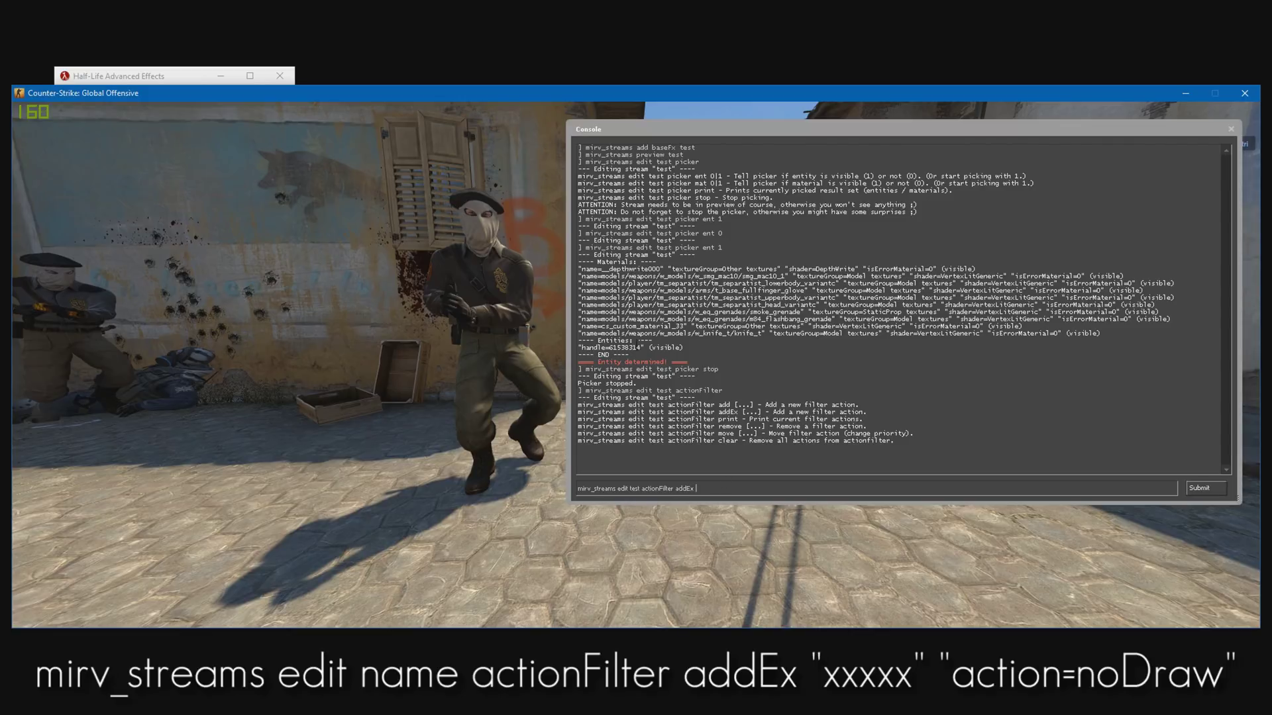
pyautogui.moveTo(642, 352); pyautogui.dragTo(580, 349)
pyautogui.click(713, 483)
pyautogui.write('Ex "')
pyautogui.write('handle=61538314')
pyautogui.write('" "action=n=oDraw')
pyautogui.press('Return')
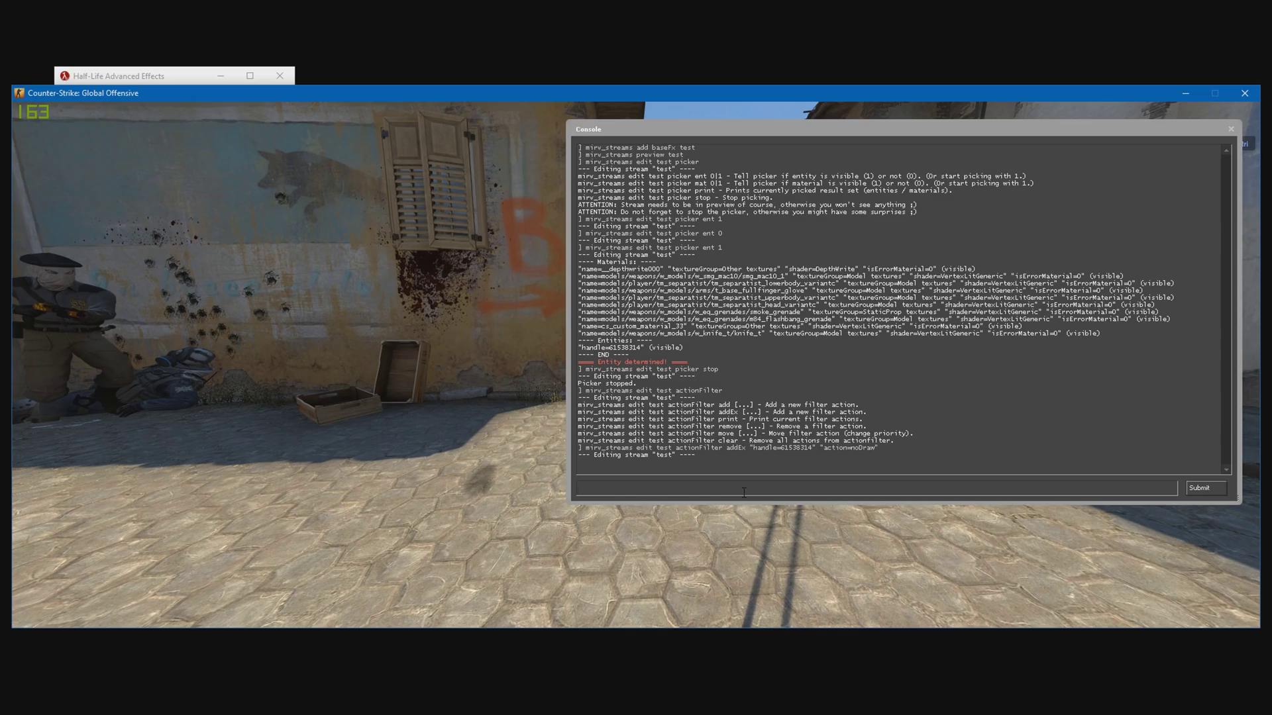
# Examine the scene with the noDraw filter applied and review the picker's ent and mat options in the console.
pyautogui.press('`')
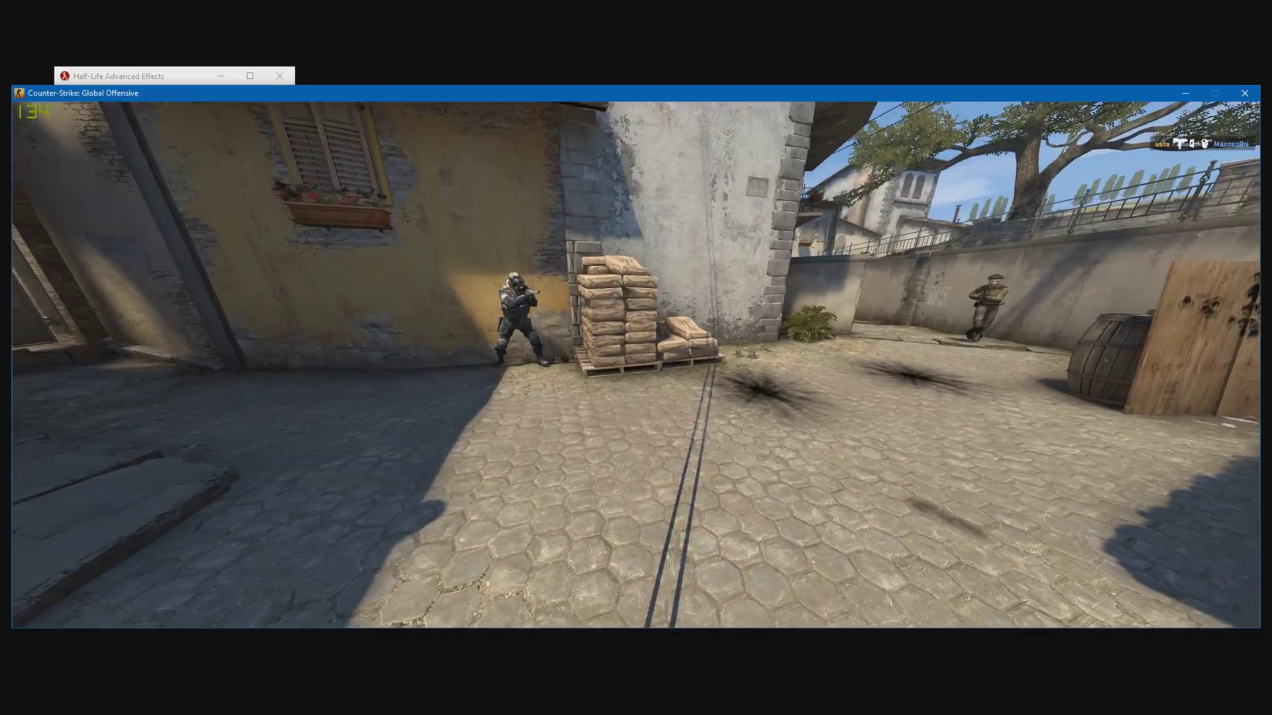
pyautogui.press('`')
pyautogui.press('`')
pyautogui.press('`')
pyautogui.press('`')
pyautogui.press('`')
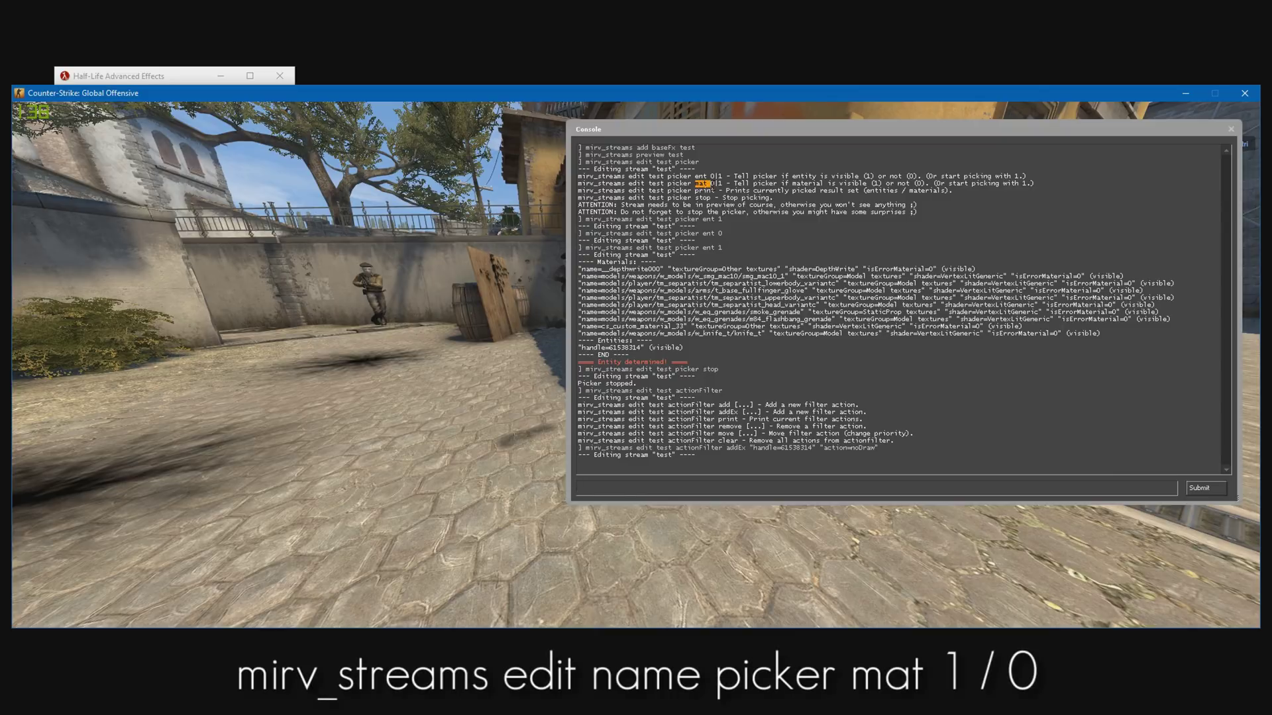
pyautogui.press('`')
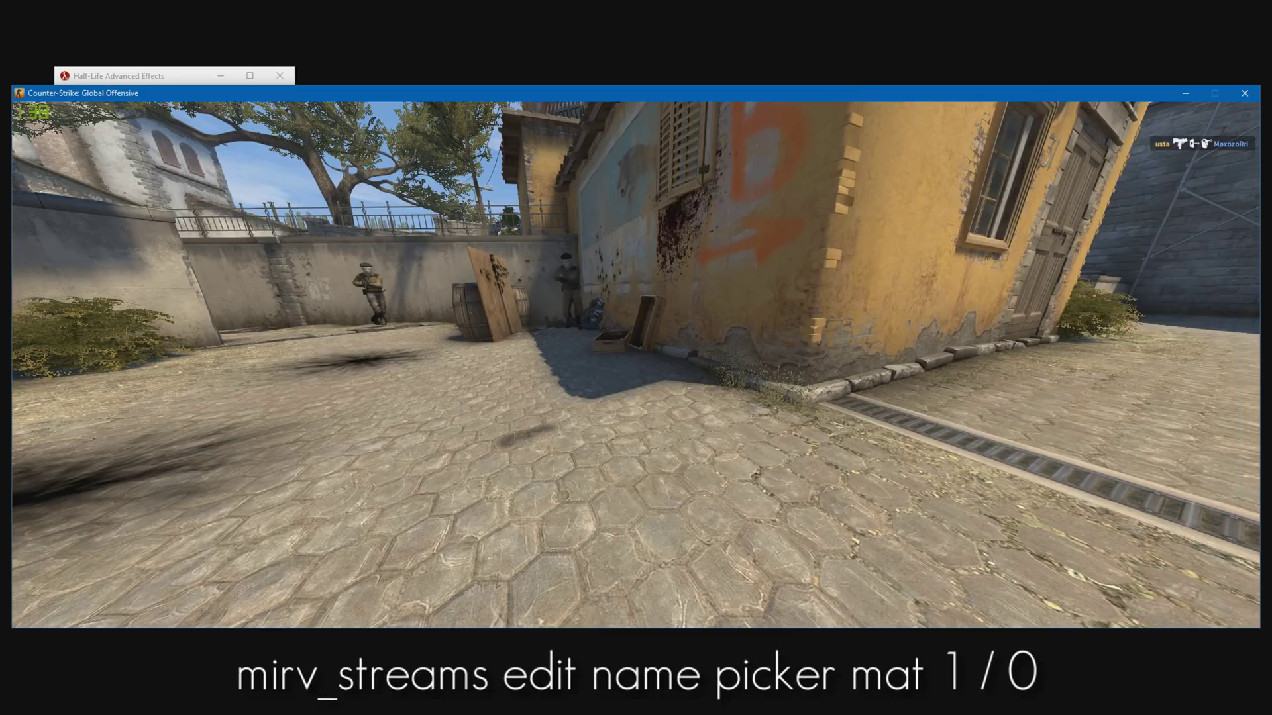